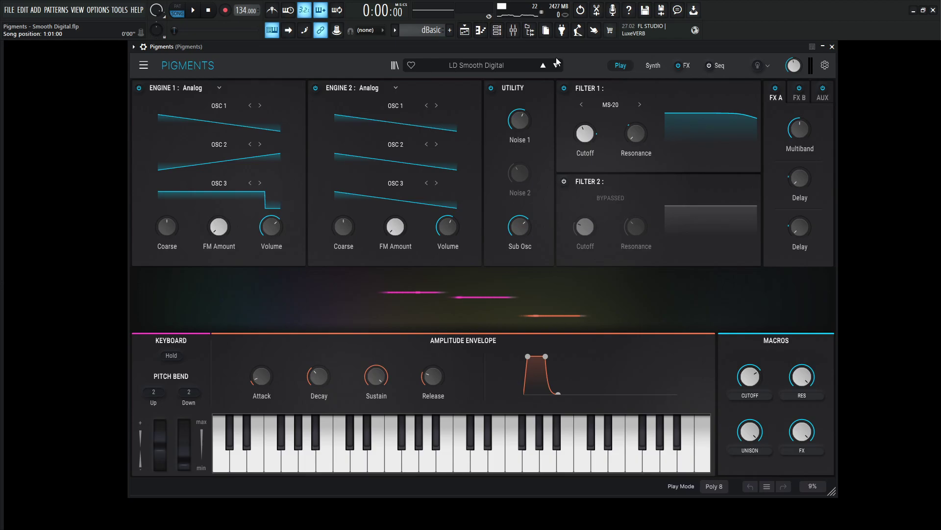
- Play the song to hear the preset, then switch off the Utility Engine and Engine 2
{"action": "key", "text": "space"}
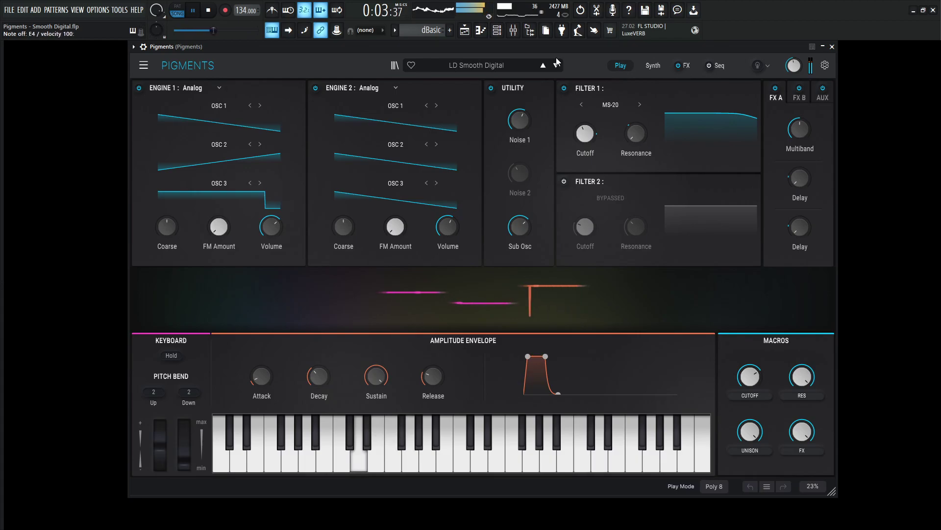
{"action": "key", "text": "space"}
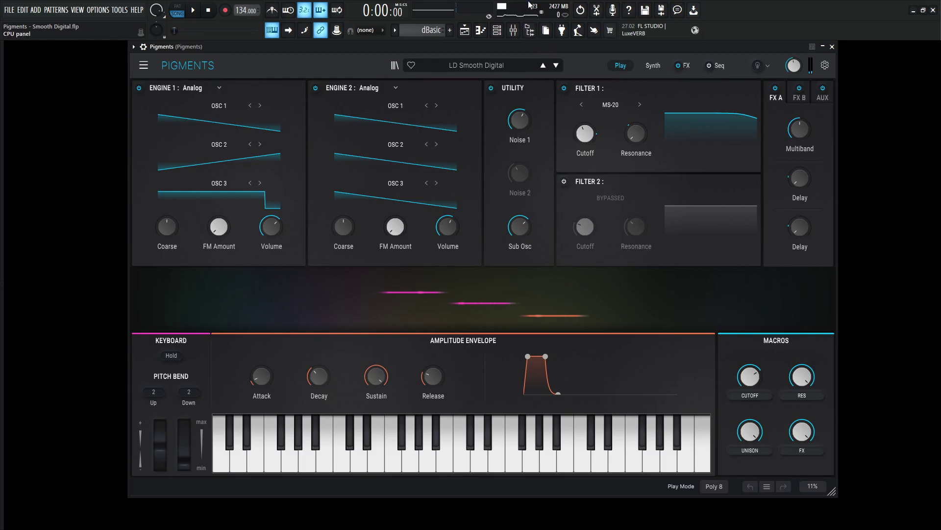
{"action": "left_click", "coordinate": [652, 66]}
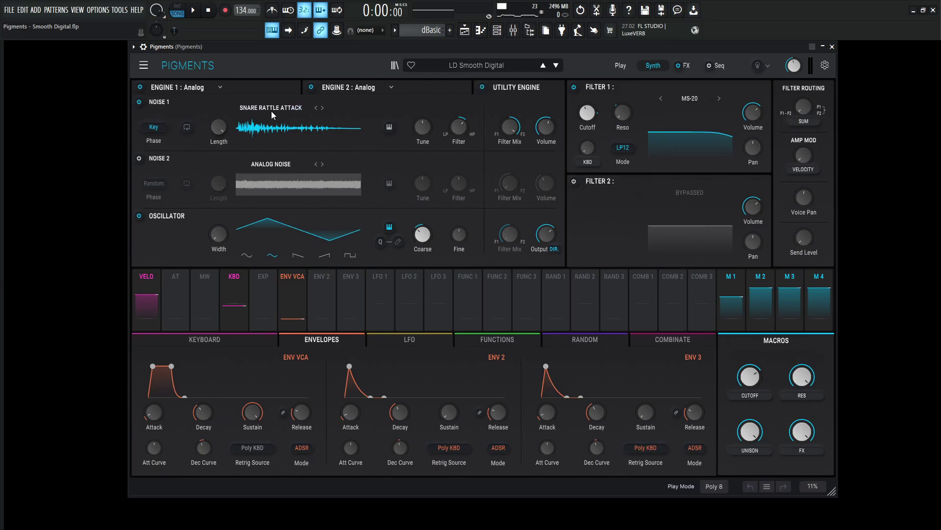
{"action": "left_click", "coordinate": [483, 87]}
{"action": "left_click", "coordinate": [432, 88]}
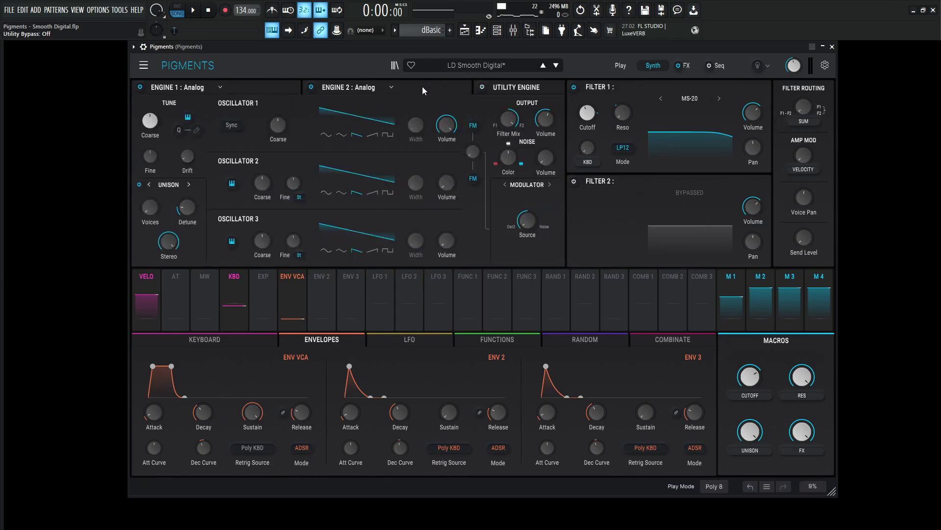
{"action": "left_click", "coordinate": [312, 87]}
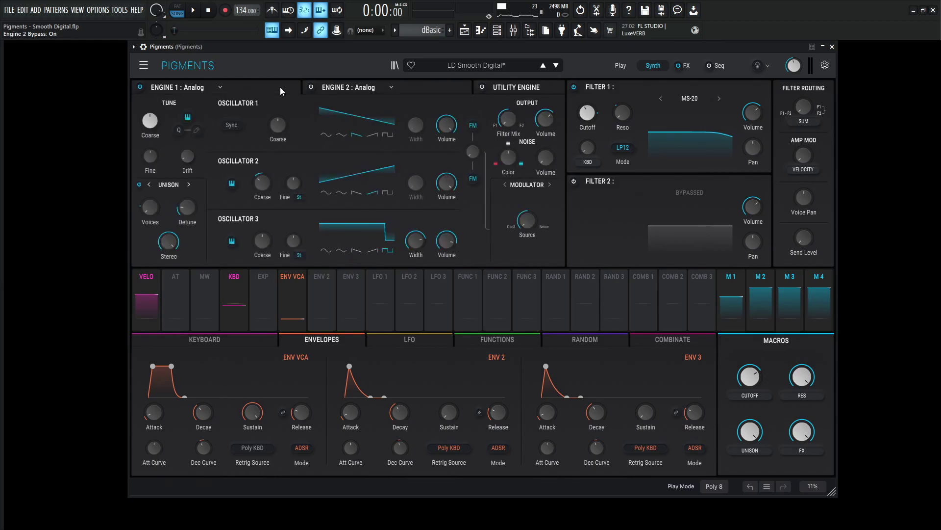
- Bypass the whole effects section and return to the Synth page
{"action": "left_click", "coordinate": [683, 65]}
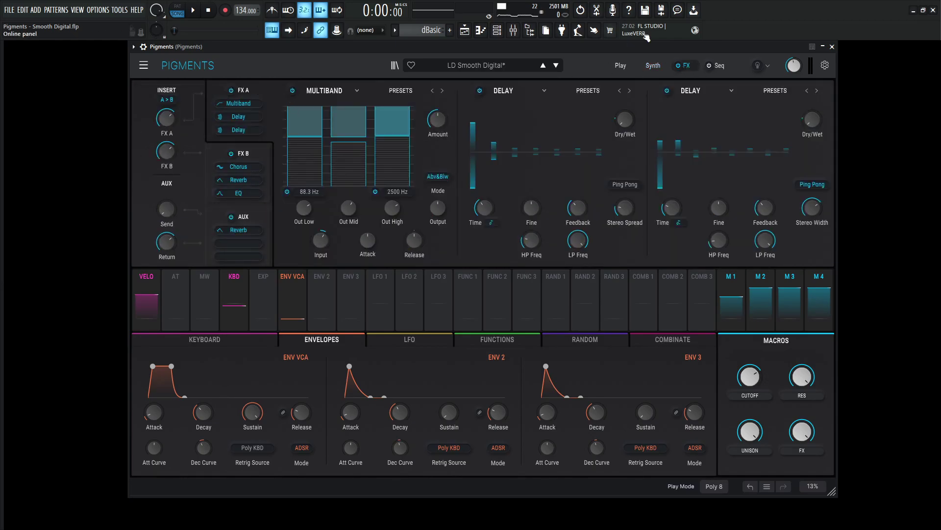
{"action": "left_click", "coordinate": [678, 65]}
{"action": "left_click", "coordinate": [653, 65]}
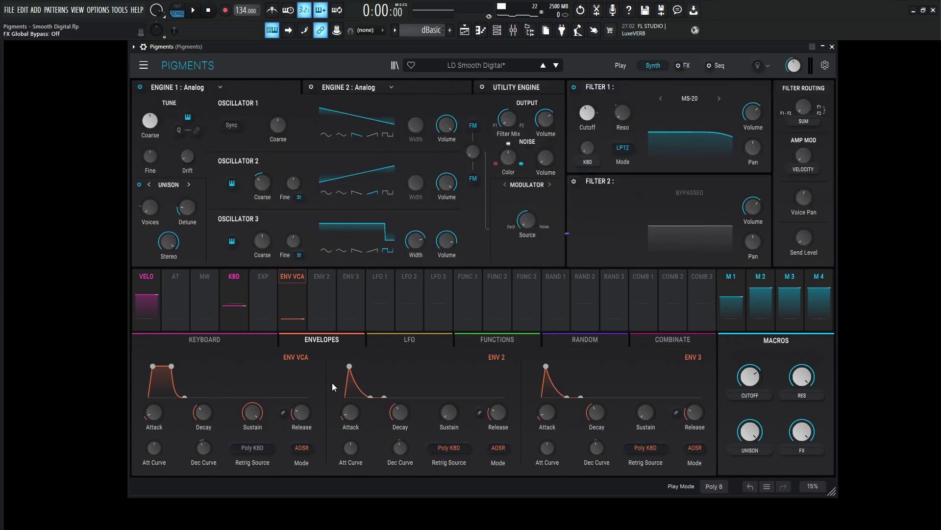
- Check the ENV VCA amp envelope: 1.0 ms attack, 300 ms decay, 80 ms release
{"action": "mouse_move", "coordinate": [160, 417]}
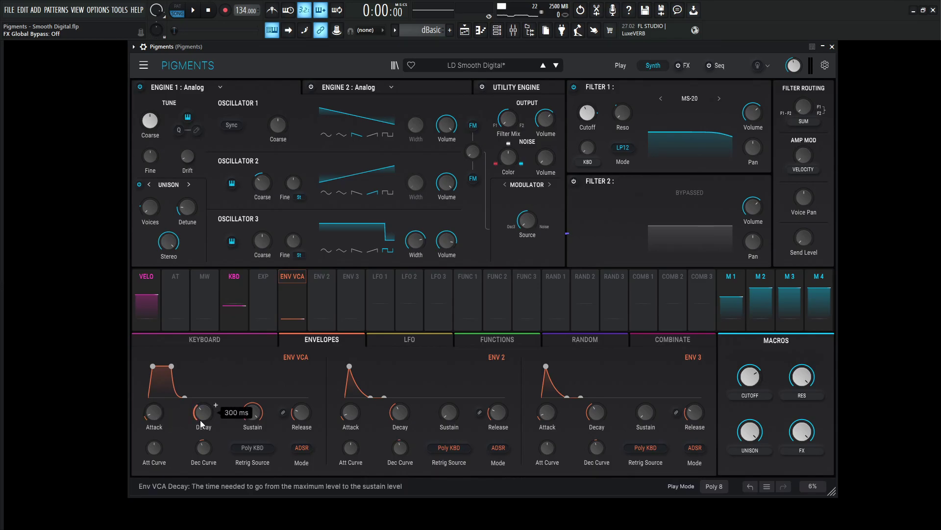
{"action": "mouse_move", "coordinate": [296, 417]}
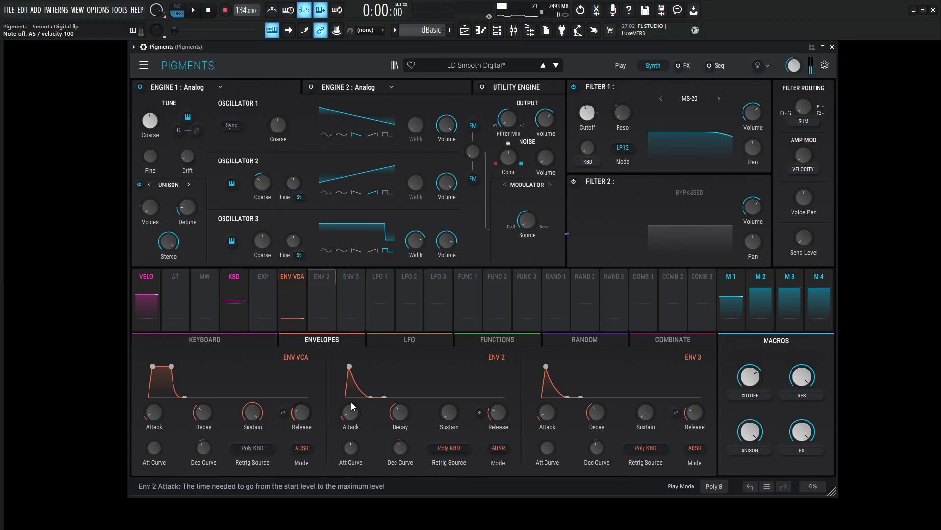
{"action": "left_click", "coordinate": [233, 344]}
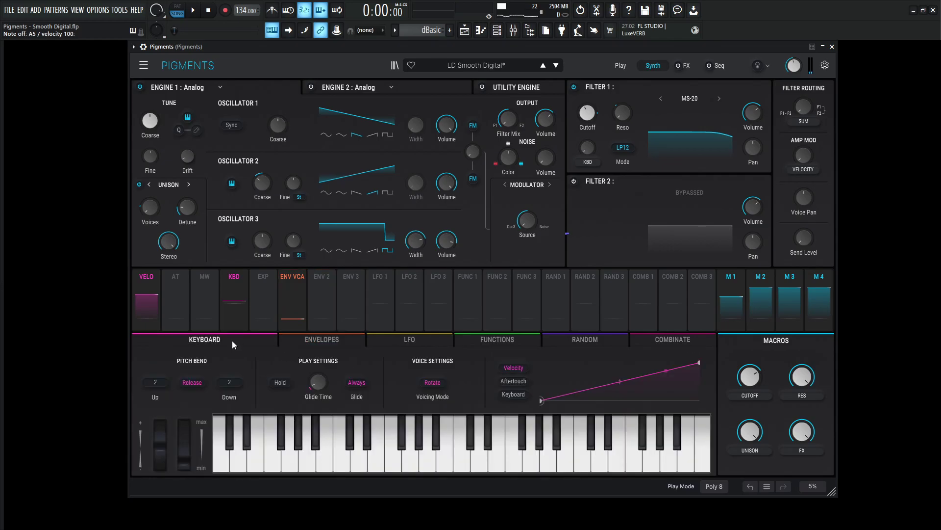
{"action": "mouse_move", "coordinate": [322, 379]}
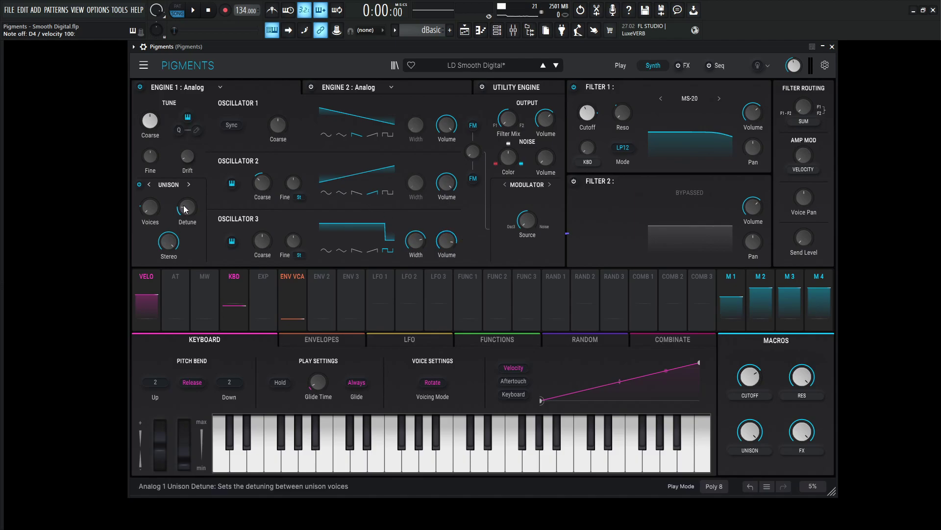
- Play a few notes, starting on D4, to audition the lead sound
{"action": "mouse_move", "coordinate": [145, 208]}
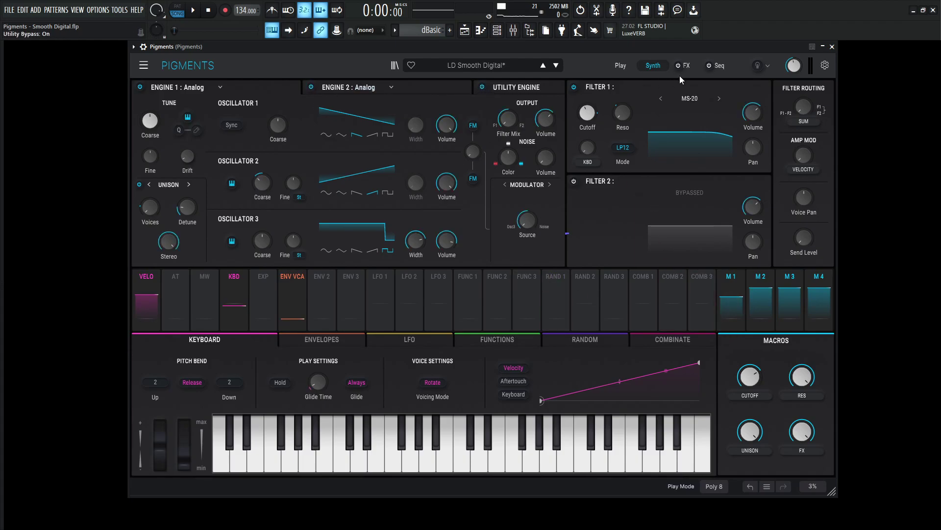
{"action": "key", "text": "x"}
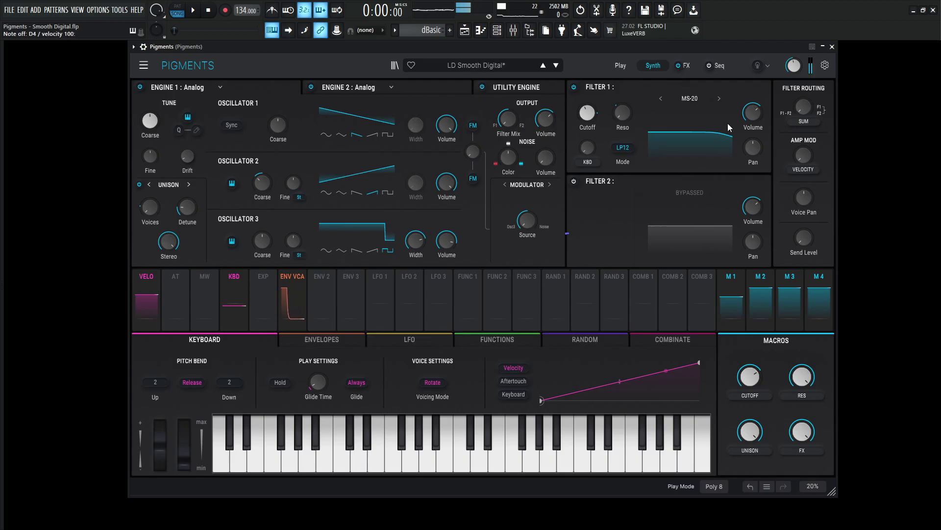
{"action": "key", "text": "o"}
{"action": "key", "text": "bracketleft"}
{"action": "key", "text": "p"}
{"action": "key", "text": "o"}
{"action": "key", "text": "x"}
{"action": "key", "text": "x"}
{"action": "key", "text": "x"}
{"action": "key", "text": "x"}
{"action": "key", "text": "x"}
- Sweep the UNISON macro from 0.00 up to 1.00 while the song plays
{"action": "left_click_drag", "start_coordinate": [751, 427], "coordinate": [755, 434]}
{"action": "mouse_move", "coordinate": [750, 437]}
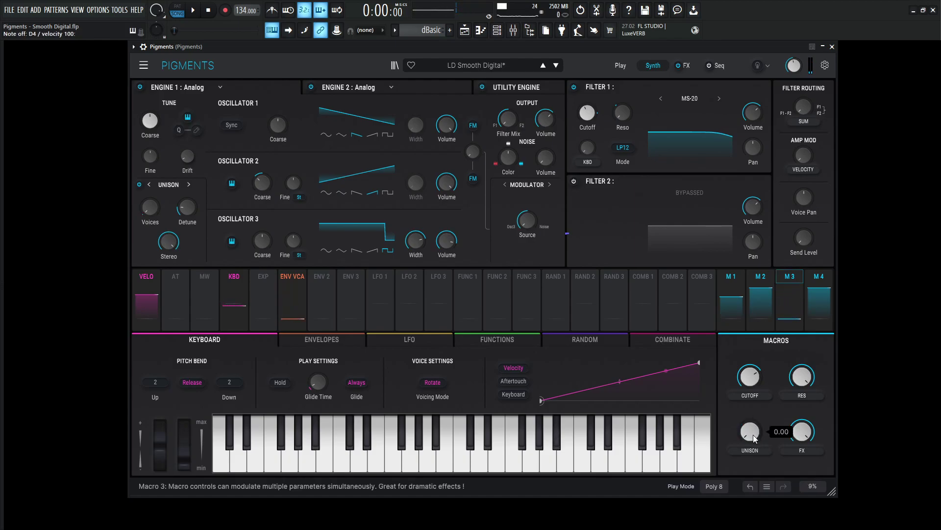
{"action": "key", "text": "space"}
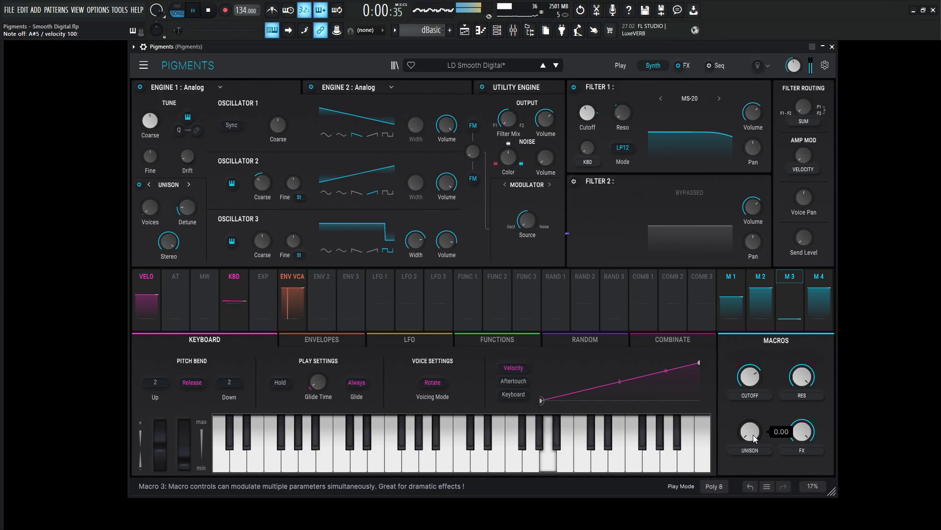
{"action": "left_click_drag", "start_coordinate": [754, 437], "coordinate": [754, 429]}
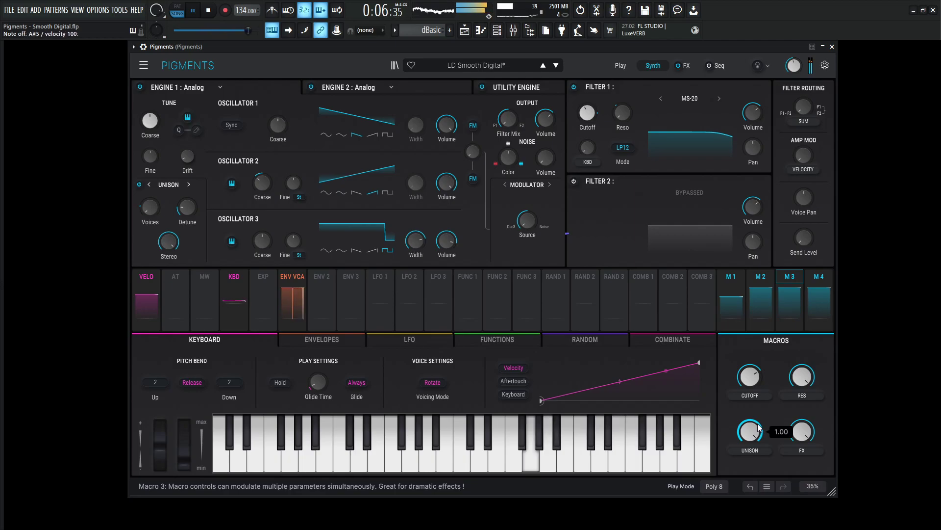
{"action": "key", "text": "space"}
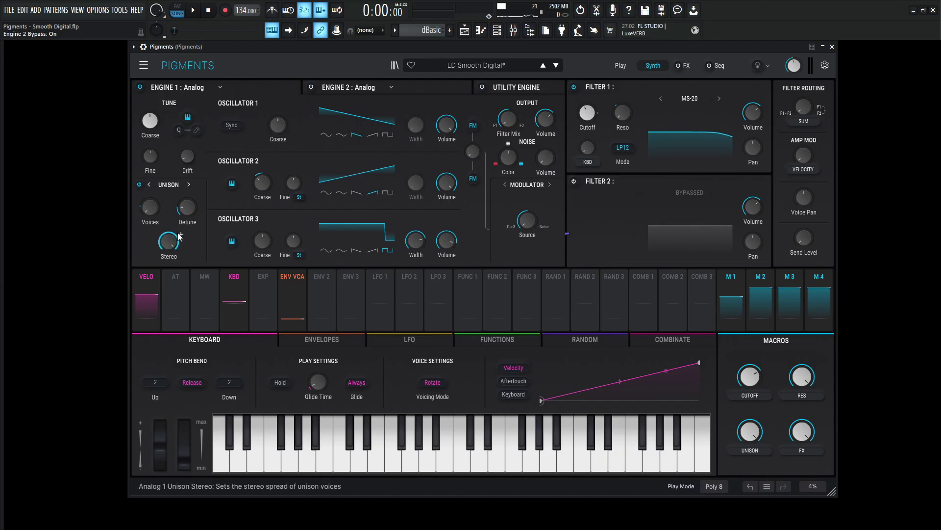
- Check Engine 1's Unison Detune, Stereo and Drift values
{"action": "mouse_move", "coordinate": [188, 210]}
{"action": "mouse_move", "coordinate": [170, 246]}
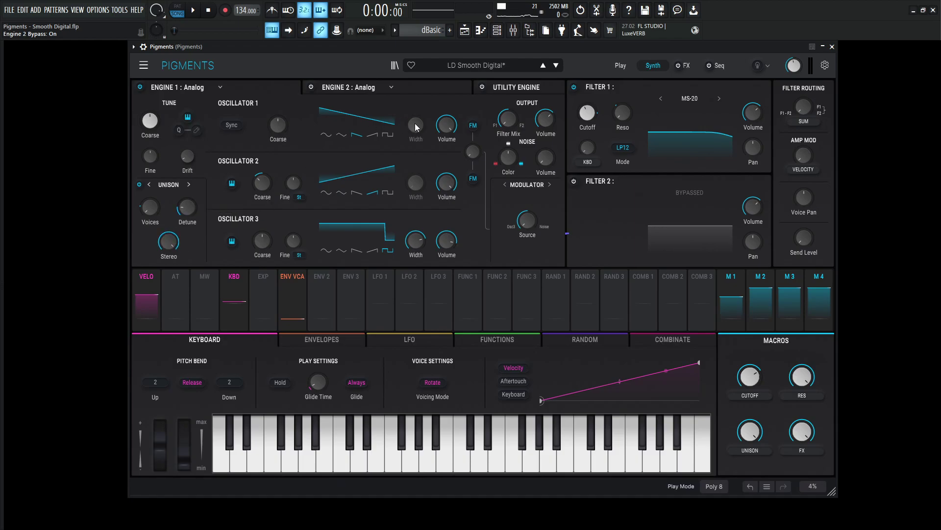
{"action": "mouse_move", "coordinate": [184, 158]}
- Show Engine 2's oscillator settings and power Engine 2 back on
{"action": "left_click", "coordinate": [305, 83]}
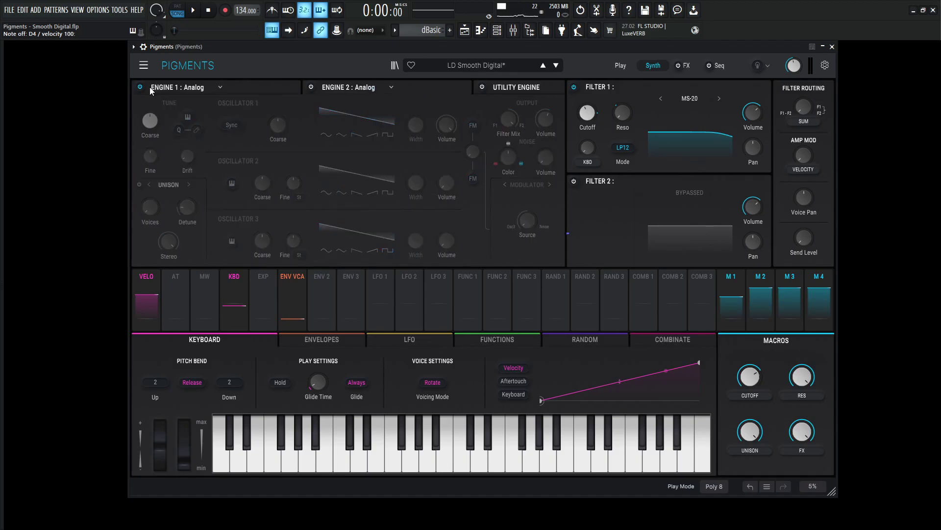
{"action": "left_click", "coordinate": [310, 87]}
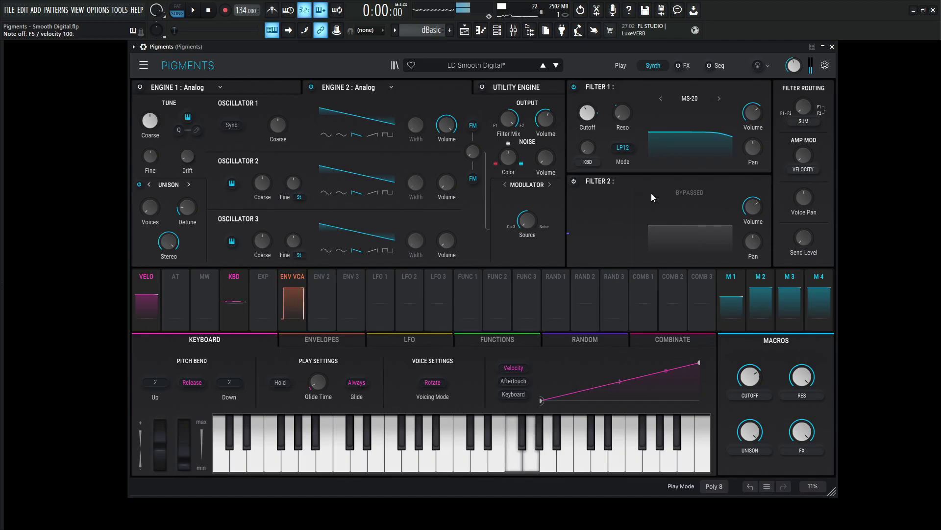
- Turn Engine 2 off and the Utility Engine on with its oscillator bypassed, then play notes
{"action": "left_click", "coordinate": [311, 86]}
{"action": "left_click", "coordinate": [532, 89]}
{"action": "left_click", "coordinate": [482, 88]}
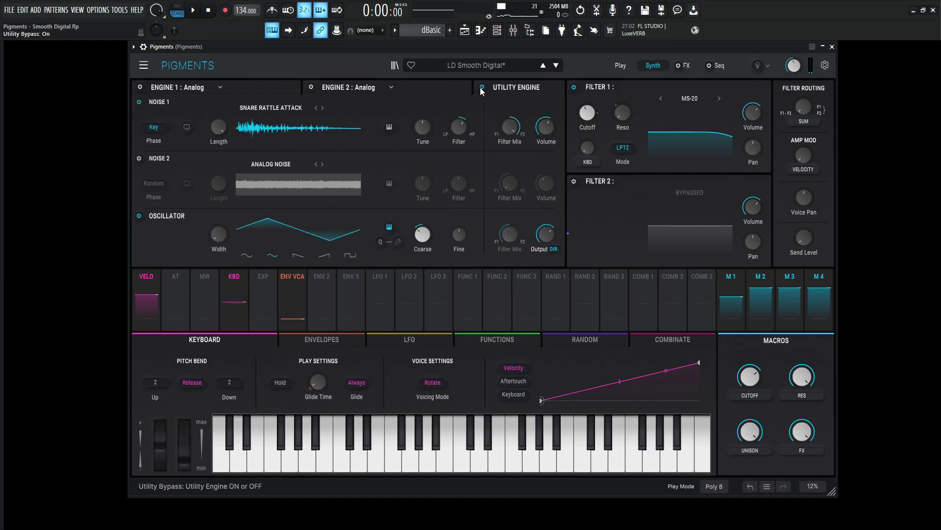
{"action": "left_click", "coordinate": [139, 216]}
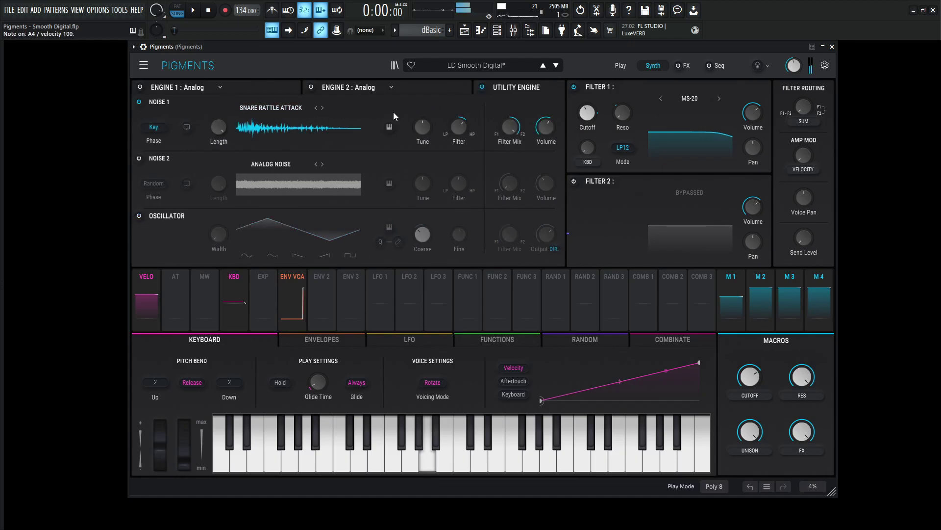
{"action": "key", "text": "n"}
{"action": "key", "text": "b"}
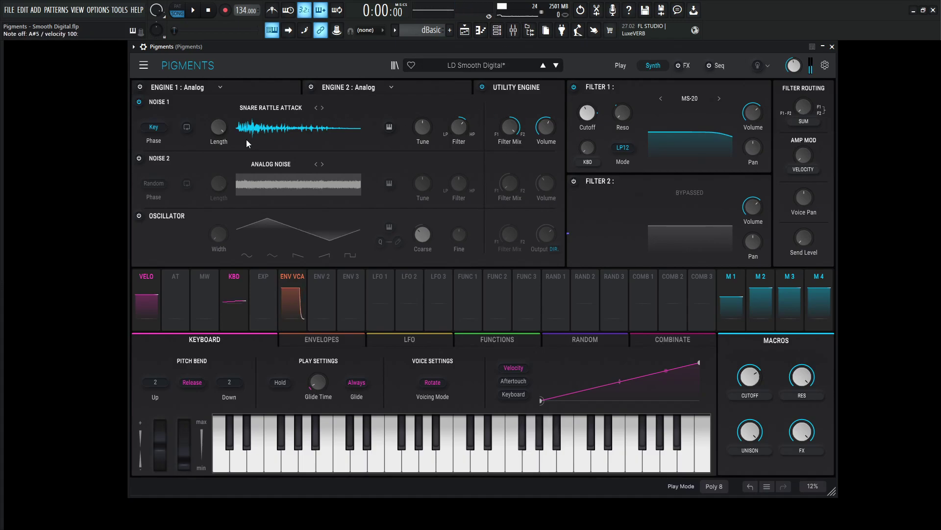
- Keep Snare Rattle Attack as the Noise 1 sample and audition the noise transient
{"action": "left_click", "coordinate": [268, 109]}
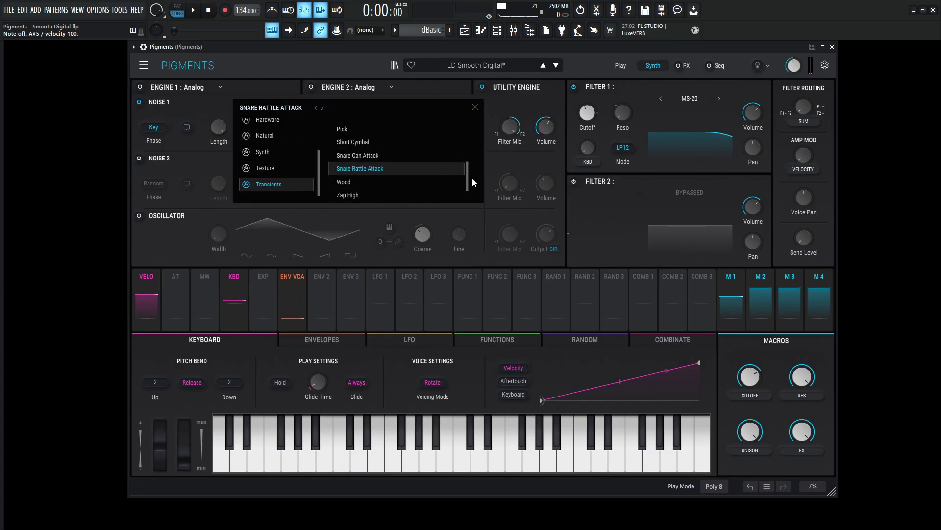
{"action": "left_click_drag", "start_coordinate": [467, 180], "coordinate": [466, 196]}
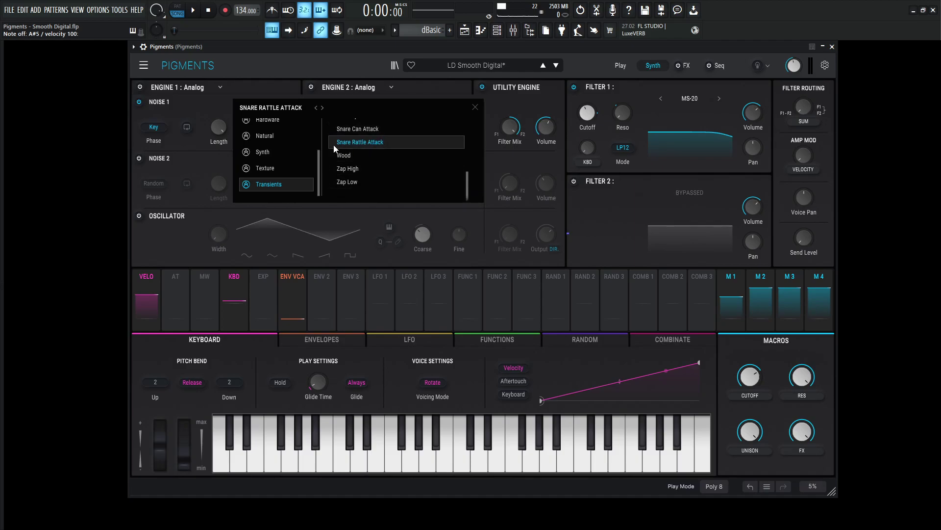
{"action": "left_click", "coordinate": [474, 108]}
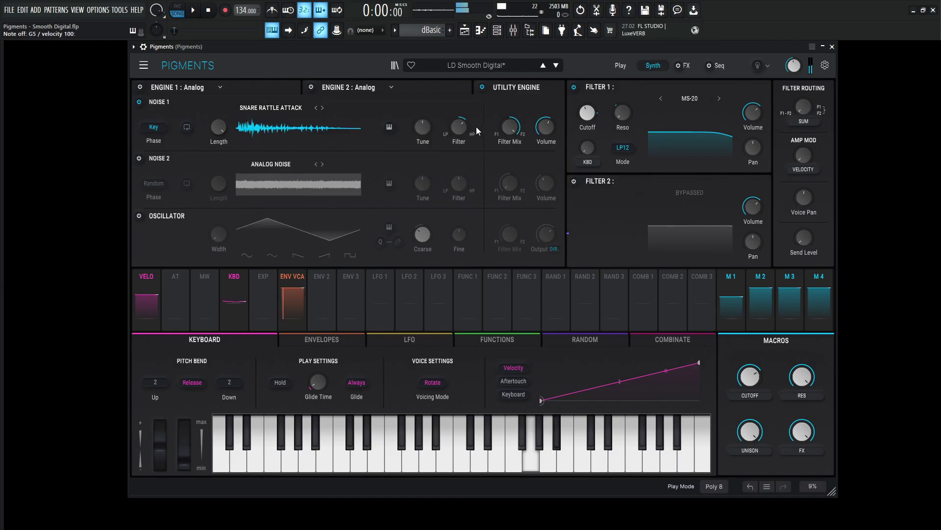
{"action": "mouse_move", "coordinate": [464, 133]}
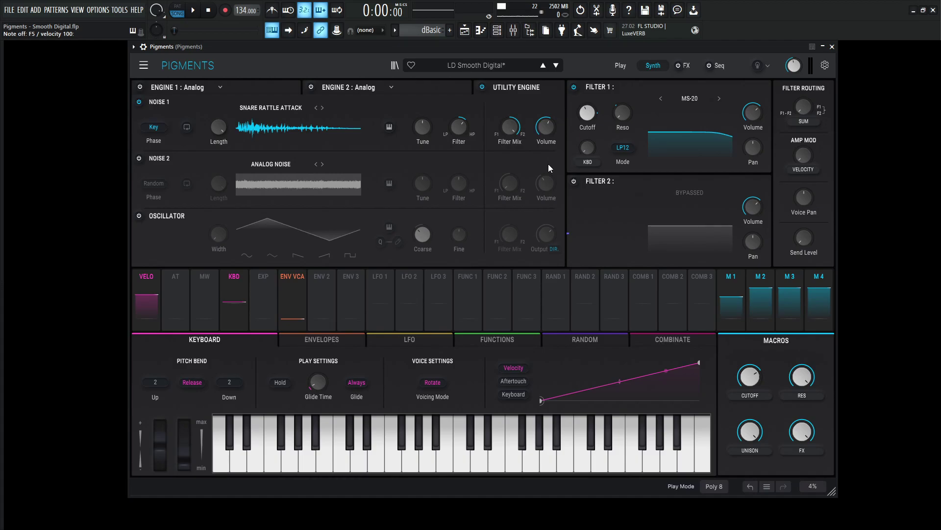
{"action": "key", "text": "n"}
{"action": "key", "text": "v"}
{"action": "key", "text": "n"}
{"action": "key", "text": "n"}
{"action": "key", "text": "v"}
{"action": "left_click", "coordinate": [313, 88]}
{"action": "left_click", "coordinate": [141, 87]}
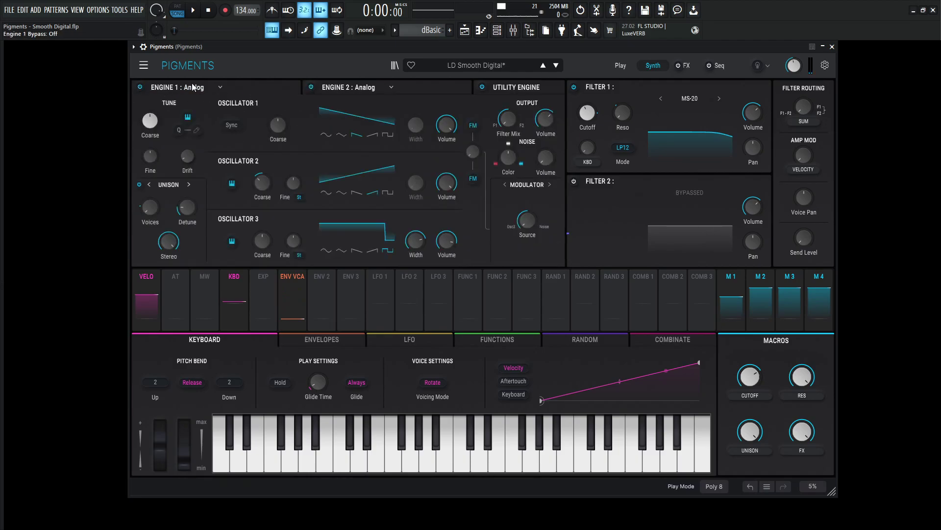
{"action": "key", "text": "x"}
{"action": "key", "text": "n"}
{"action": "key", "text": "e"}
{"action": "key", "text": "r"}
{"action": "key", "text": "w"}
{"action": "key", "text": "n"}
{"action": "key", "text": "b"}
{"action": "key", "text": "x"}
{"action": "key", "text": "b"}
{"action": "key", "text": "n"}
{"action": "key", "text": "b"}
{"action": "key", "text": "v"}
{"action": "key", "text": "x"}
{"action": "key", "text": "x"}
{"action": "key", "text": "n"}
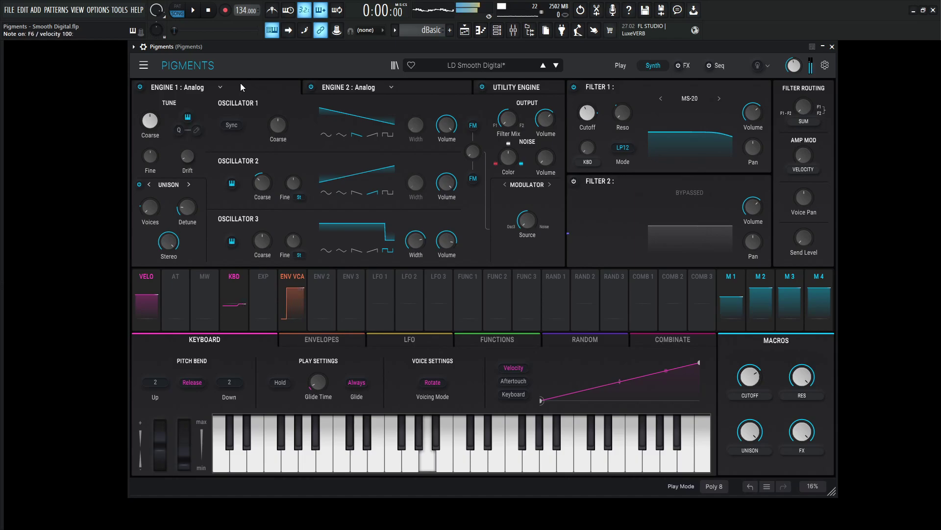
{"action": "key", "text": "t"}
{"action": "key", "text": "b"}
{"action": "key", "text": "w"}
{"action": "key", "text": "x"}
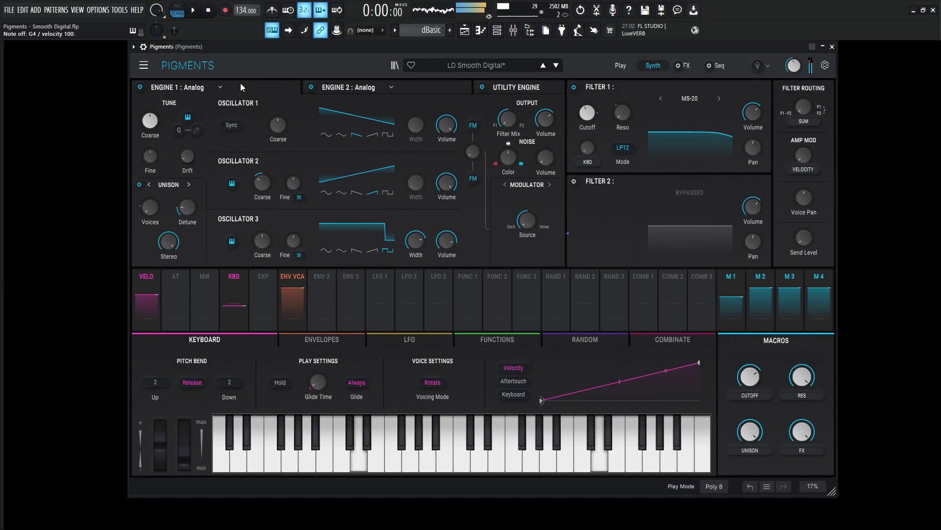
{"action": "key", "text": "n"}
{"action": "key", "text": "e"}
{"action": "key", "text": "r"}
{"action": "key", "text": "t"}
{"action": "key", "text": "b"}
{"action": "key", "text": "x"}
{"action": "key", "text": "r"}
{"action": "key", "text": "q"}
{"action": "key", "text": "w"}
{"action": "key", "text": "q"}
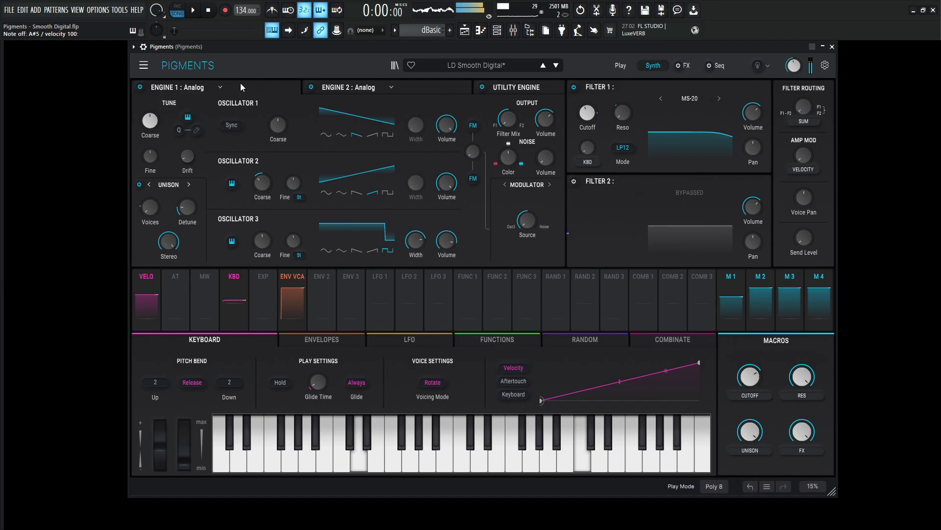
{"action": "key", "text": "e"}
{"action": "key", "text": "t"}
{"action": "key", "text": "r"}
{"action": "key", "text": "w"}
{"action": "key", "text": "q"}
{"action": "key", "text": "n"}
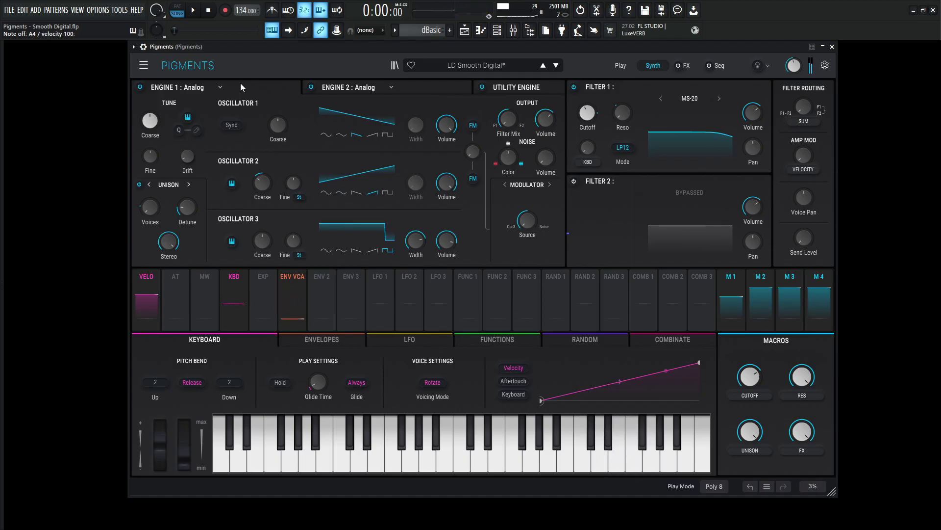
- Re-enable the global FX and go back to the oscillators and filters page
{"action": "left_click", "coordinate": [690, 68]}
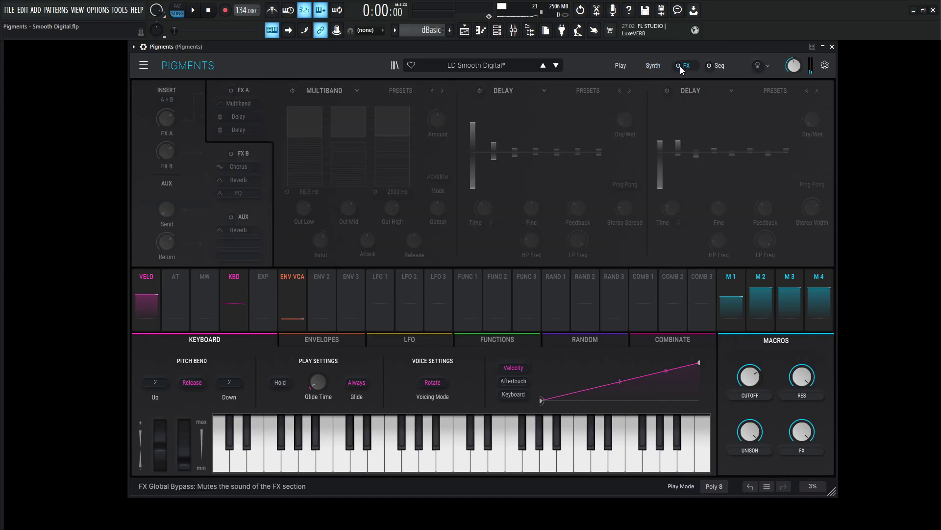
{"action": "left_click", "coordinate": [657, 66]}
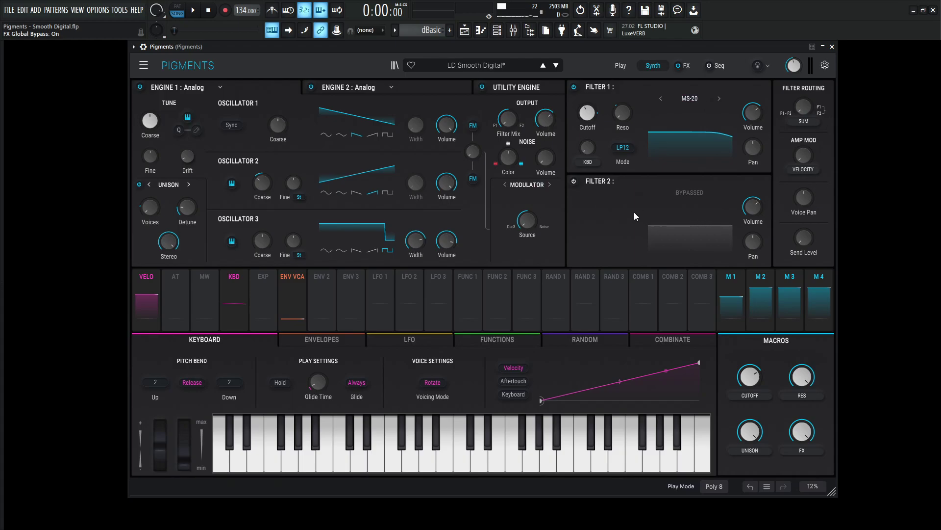
- Mute the FX B bus and bypass both FX A Delays, leaving Multiband active
{"action": "left_click", "coordinate": [688, 65]}
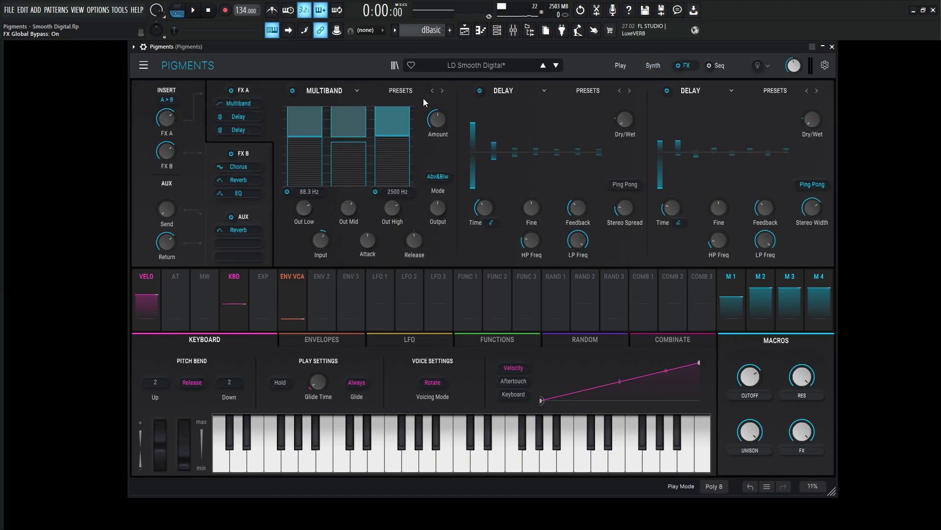
{"action": "left_click", "coordinate": [230, 153]}
{"action": "left_click", "coordinate": [667, 90]}
{"action": "left_click", "coordinate": [480, 90]}
{"action": "left_click", "coordinate": [293, 90]}
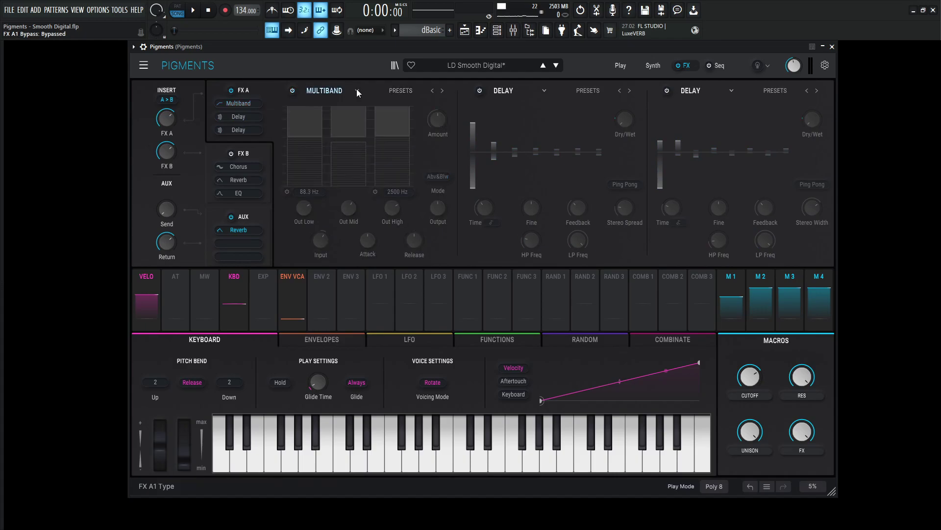
{"action": "left_click", "coordinate": [293, 90]}
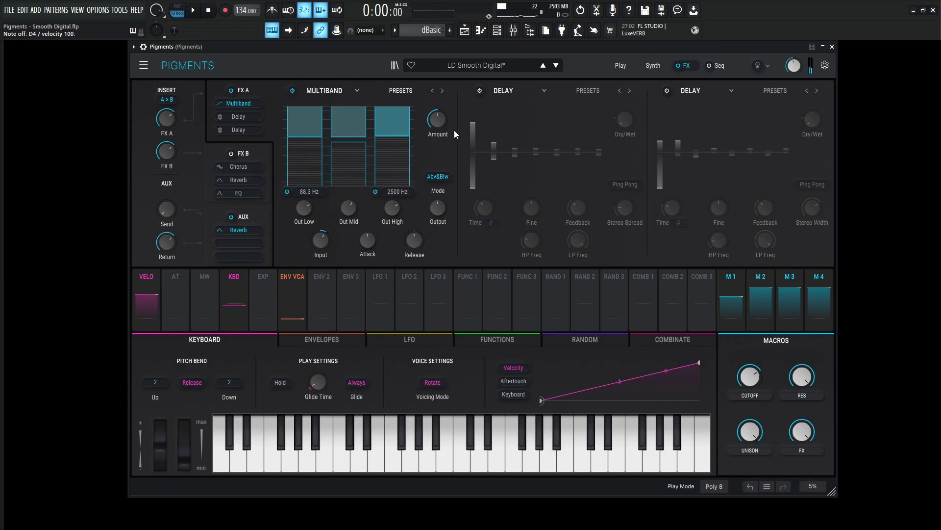
{"action": "mouse_move", "coordinate": [302, 109]}
{"action": "mouse_move", "coordinate": [353, 140]}
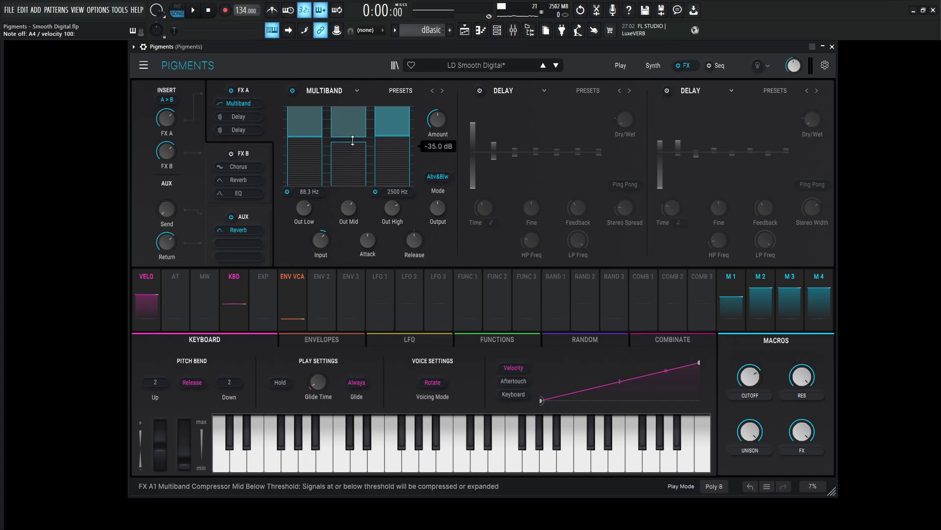
- A/B the Multiband, then enable FX A's first Delay (feedback 0.352, Macro 4 Dry/Wet 0.20)
{"action": "left_click", "coordinate": [293, 91]}
{"action": "left_click", "coordinate": [292, 91]}
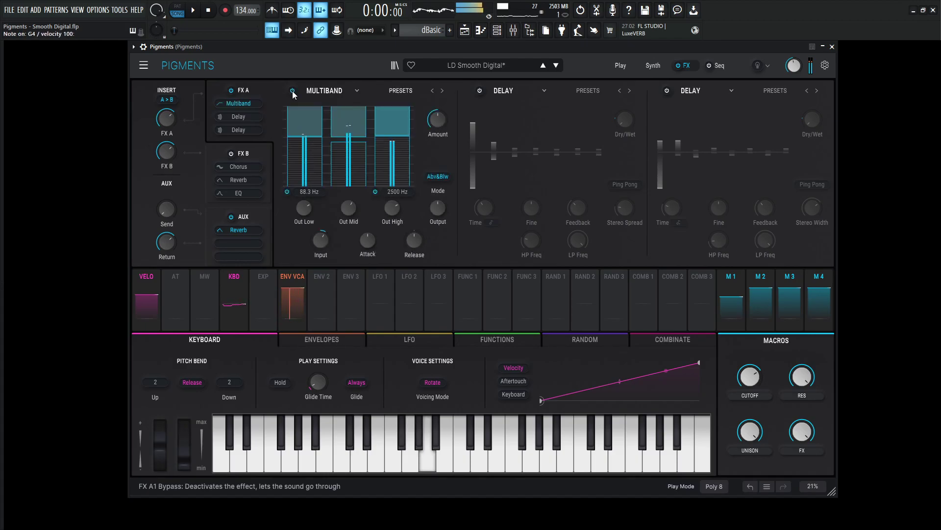
{"action": "left_click", "coordinate": [479, 91]}
{"action": "mouse_move", "coordinate": [483, 205]}
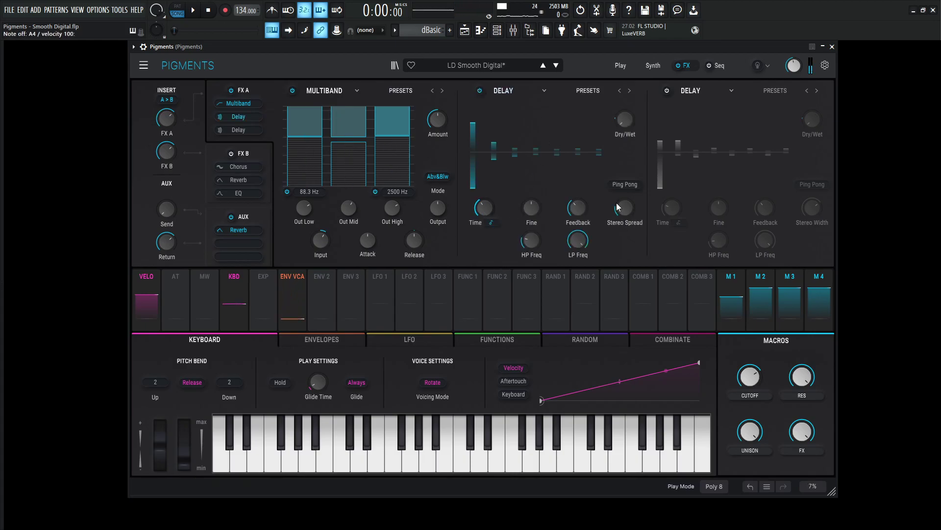
{"action": "mouse_move", "coordinate": [578, 199]}
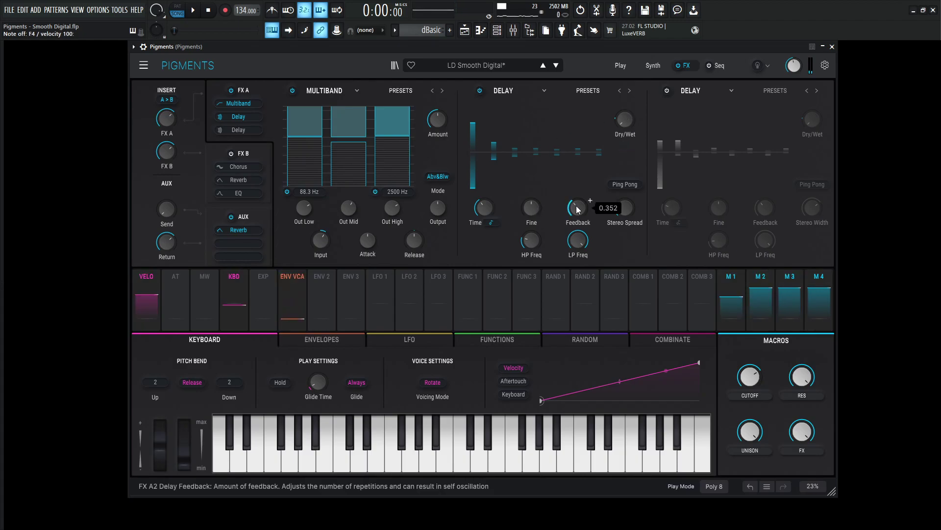
{"action": "mouse_move", "coordinate": [624, 211]}
{"action": "mouse_move", "coordinate": [534, 243]}
{"action": "mouse_move", "coordinate": [576, 244]}
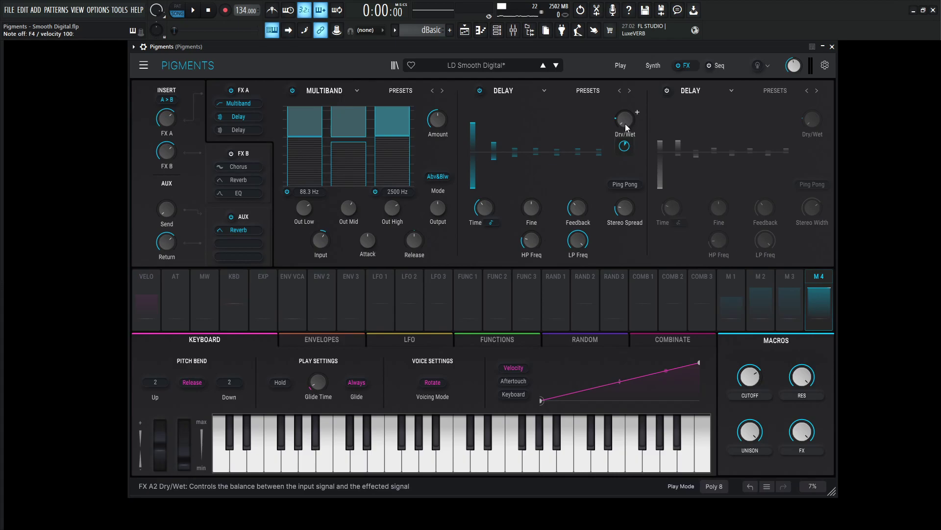
{"action": "mouse_move", "coordinate": [626, 123]}
{"action": "mouse_move", "coordinate": [625, 150]}
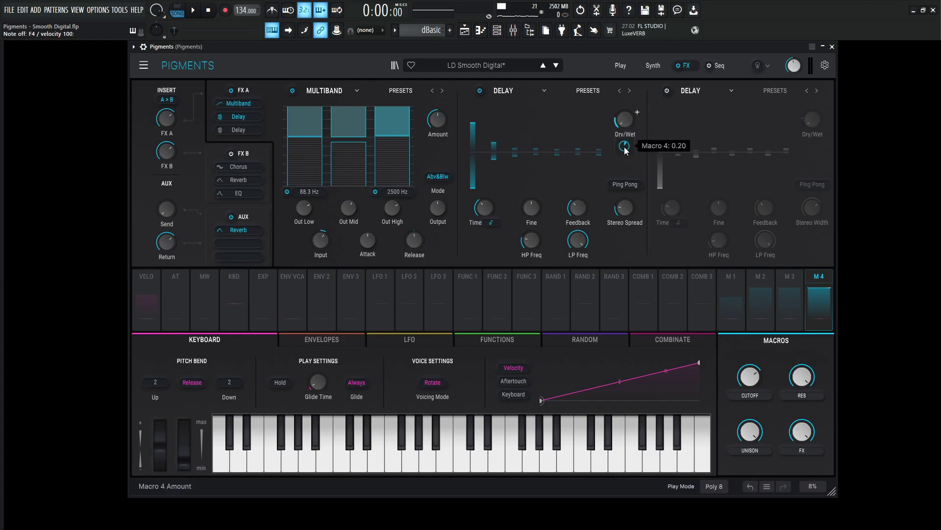
- Enable FX A's second Delay in Ping Pong mode and play the song through the full chain
{"action": "left_click", "coordinate": [667, 90]}
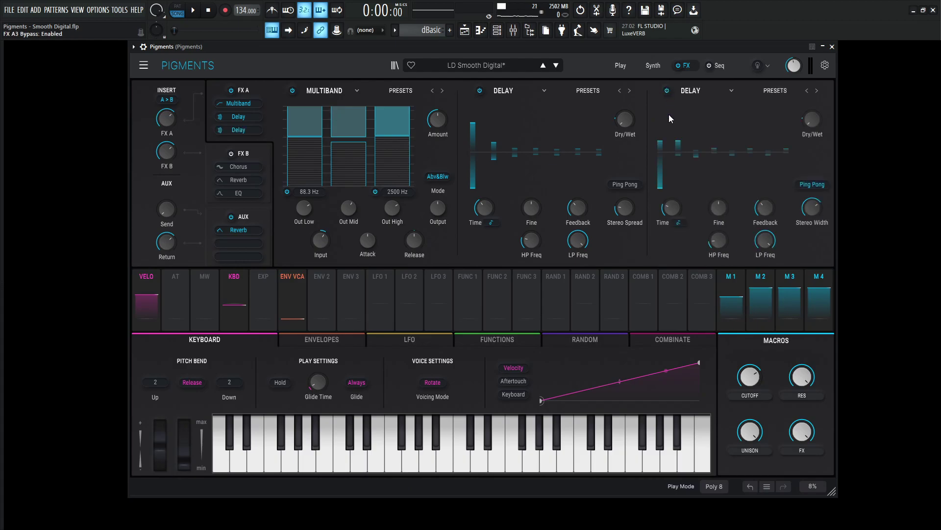
{"action": "mouse_move", "coordinate": [675, 213]}
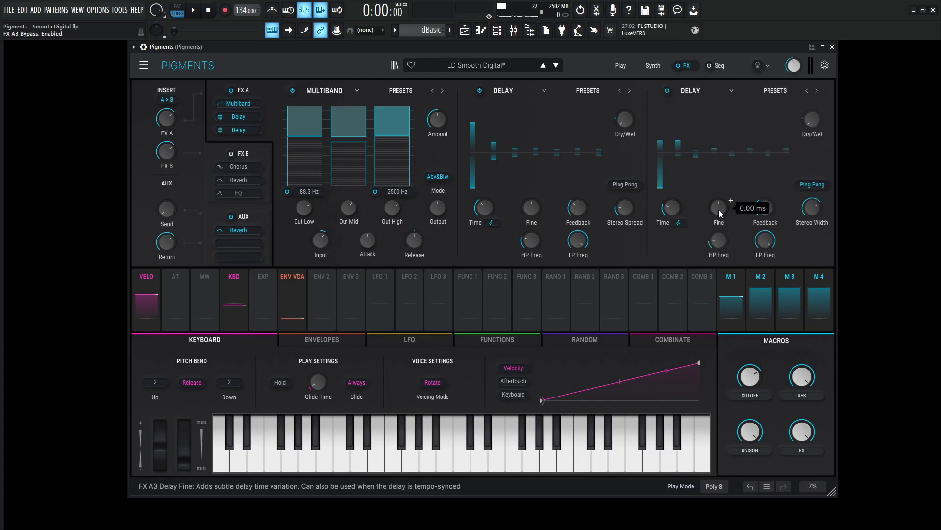
{"action": "mouse_move", "coordinate": [767, 210]}
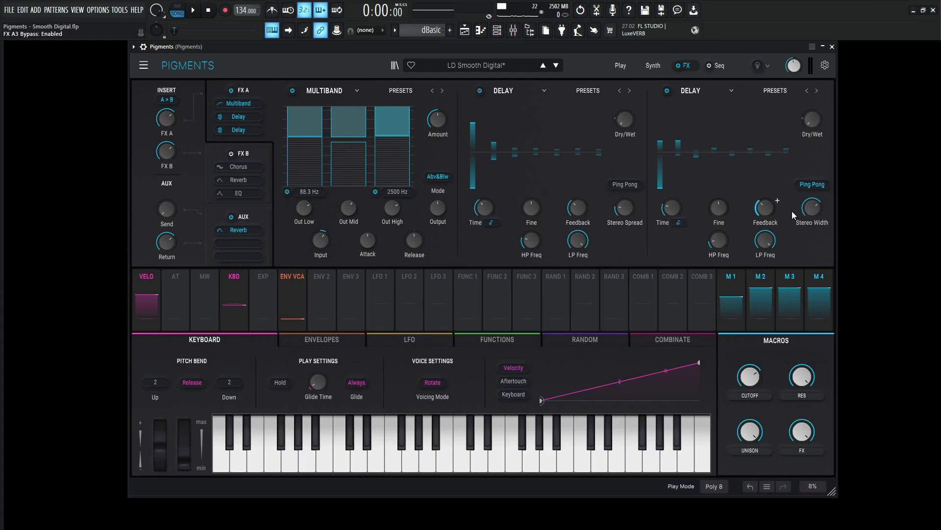
{"action": "mouse_move", "coordinate": [810, 215]}
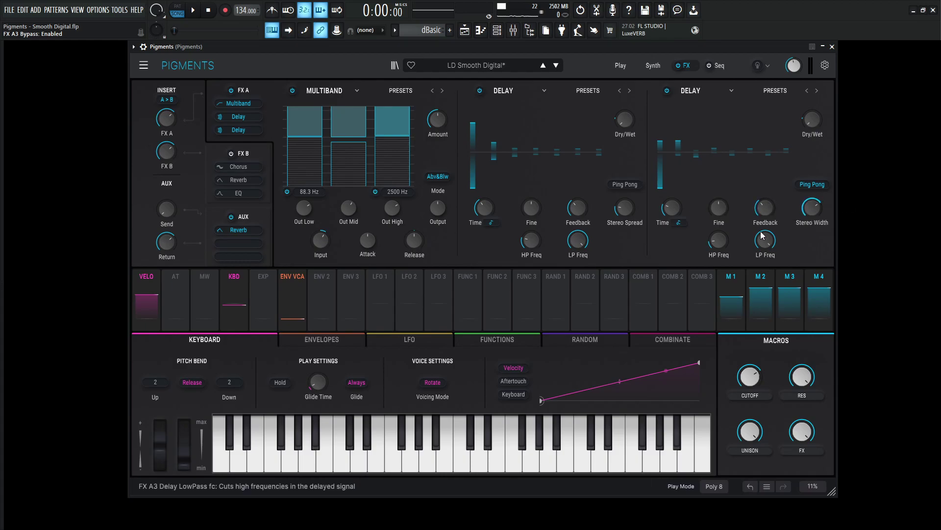
{"action": "mouse_move", "coordinate": [725, 240]}
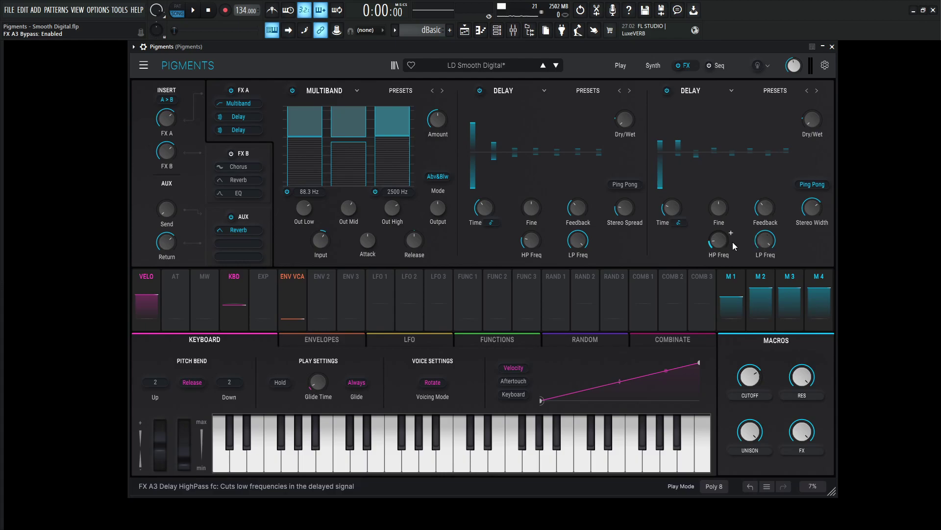
{"action": "mouse_move", "coordinate": [766, 244]}
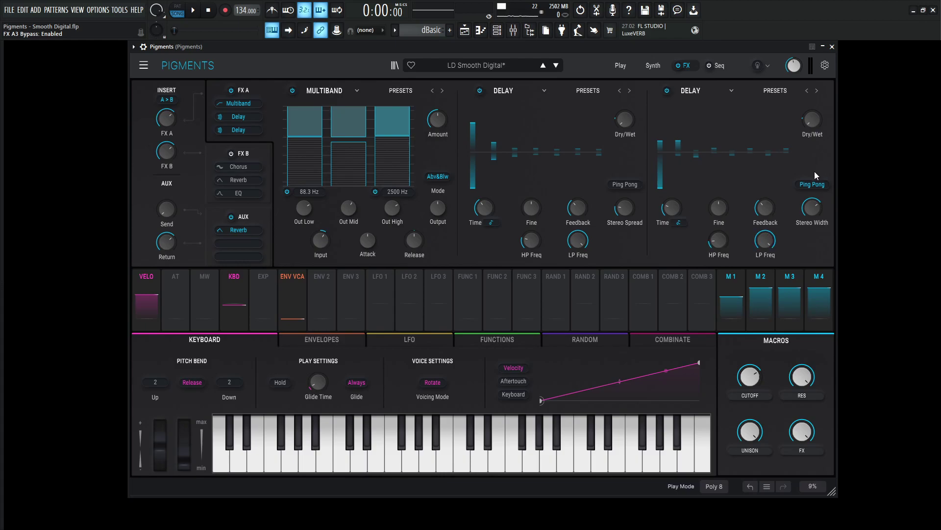
{"action": "mouse_move", "coordinate": [815, 118]}
{"action": "mouse_move", "coordinate": [813, 147]}
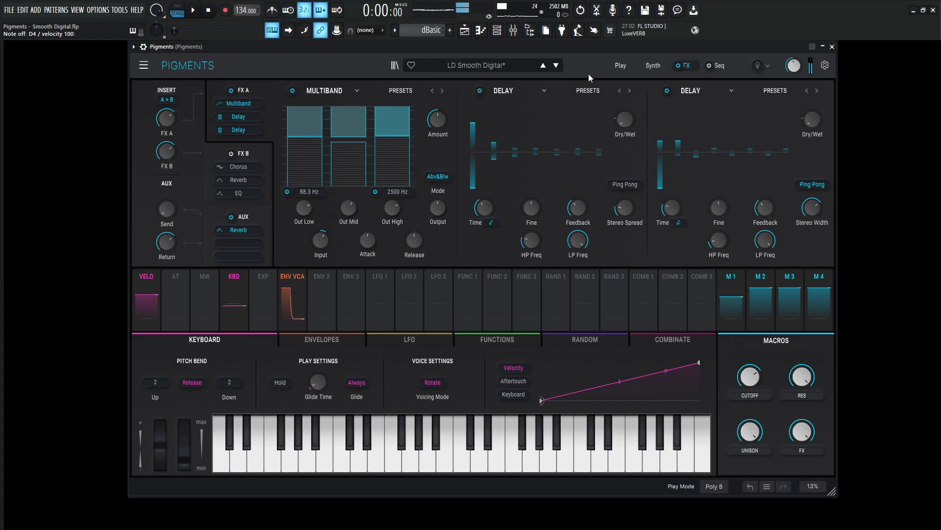
{"action": "key", "text": "space"}
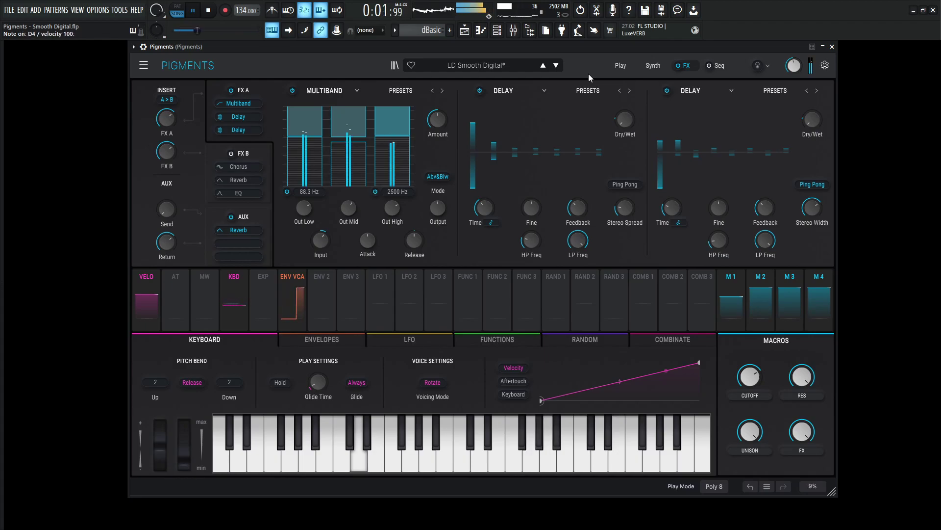
{"action": "key", "text": "space"}
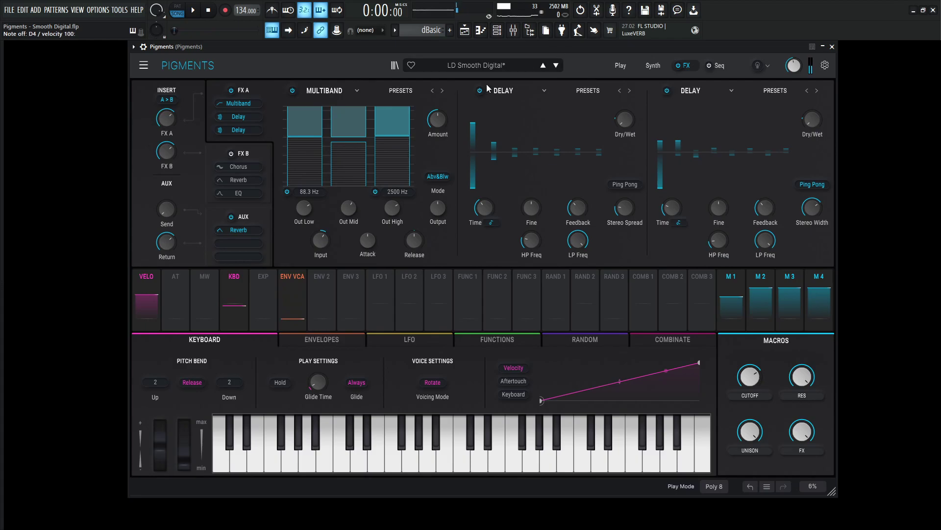
- Turn the FX B bus back on with its ParamEQ and Reverb bypassed
{"action": "left_click", "coordinate": [251, 154]}
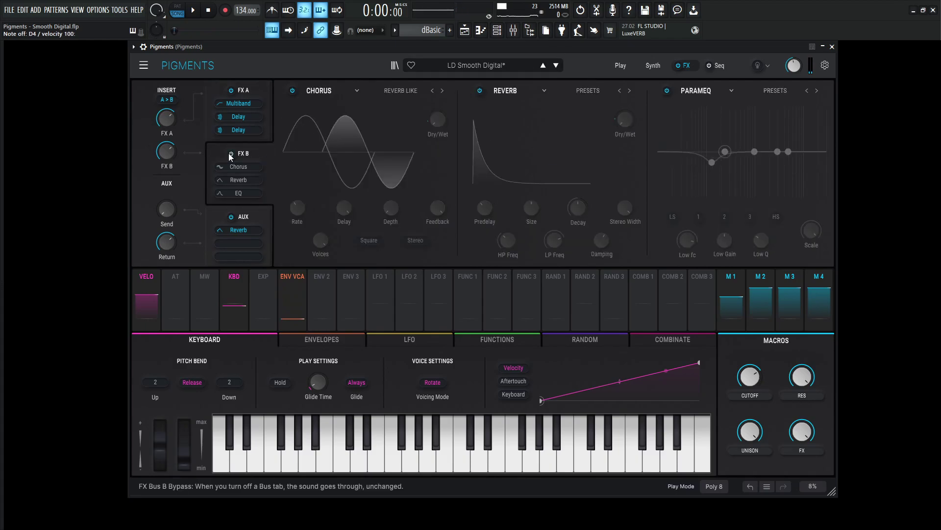
{"action": "left_click", "coordinate": [230, 154]}
{"action": "left_click", "coordinate": [664, 90]}
{"action": "left_click", "coordinate": [480, 90]}
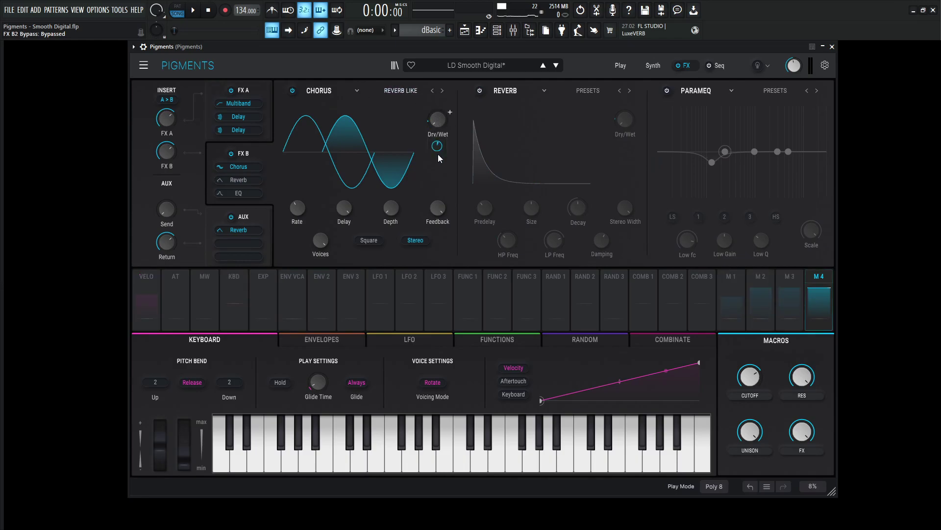
- Compare the Chorus on and off on a D4 note, leaving it on with the Reverb Like preset
{"action": "mouse_move", "coordinate": [439, 147]}
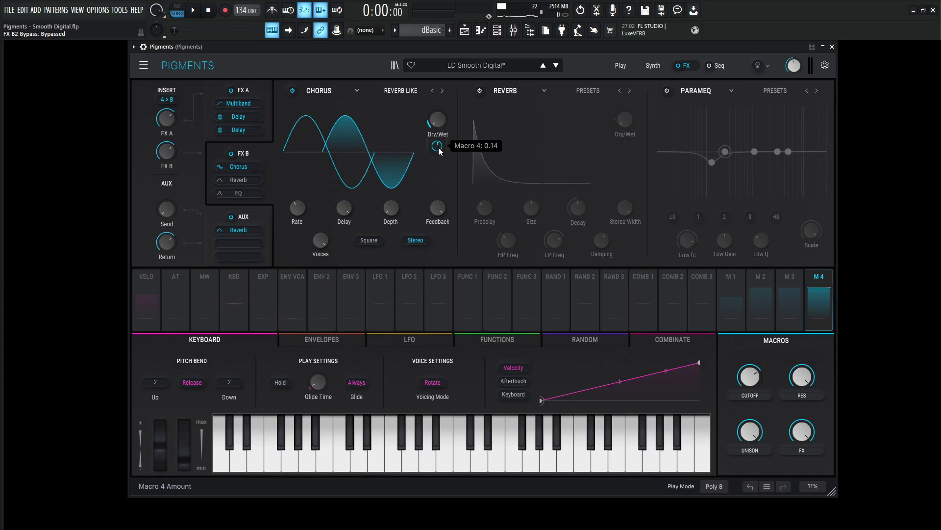
{"action": "key", "text": "x"}
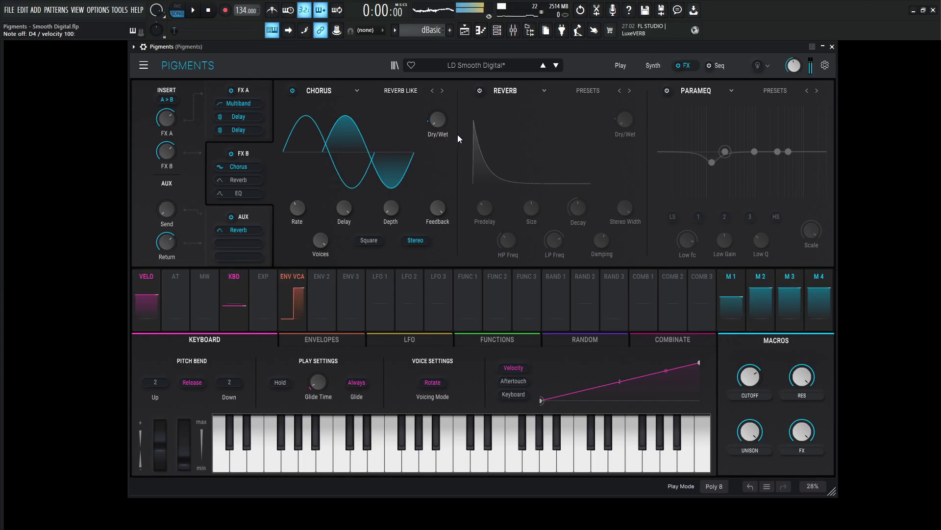
{"action": "key", "text": "x"}
{"action": "key", "text": "x"}
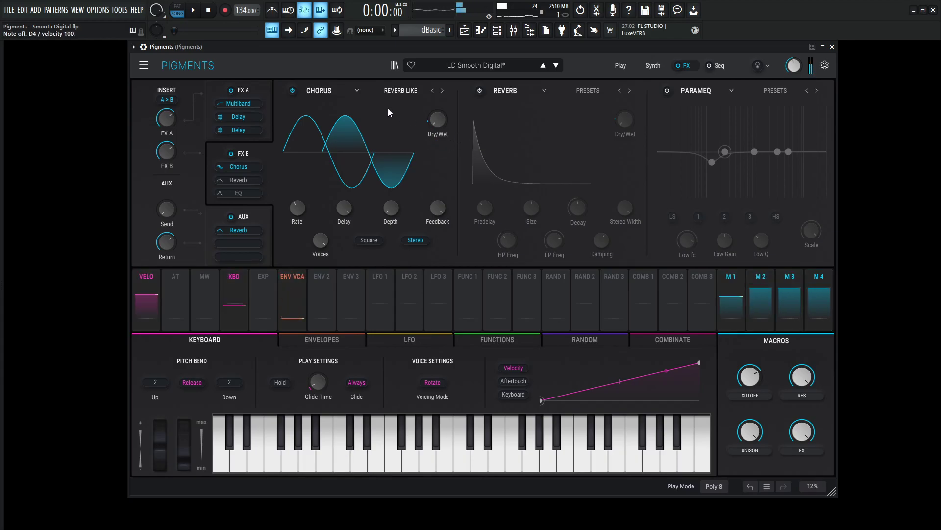
{"action": "left_click", "coordinate": [295, 92]}
{"action": "key", "text": "x"}
{"action": "key", "text": "x"}
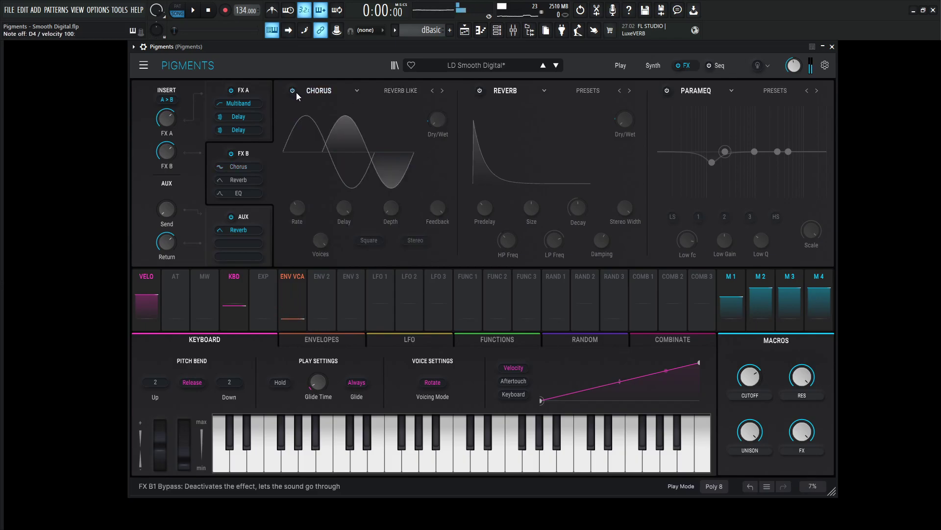
{"action": "key", "text": "x"}
{"action": "left_click", "coordinate": [293, 93]}
{"action": "key", "text": "x"}
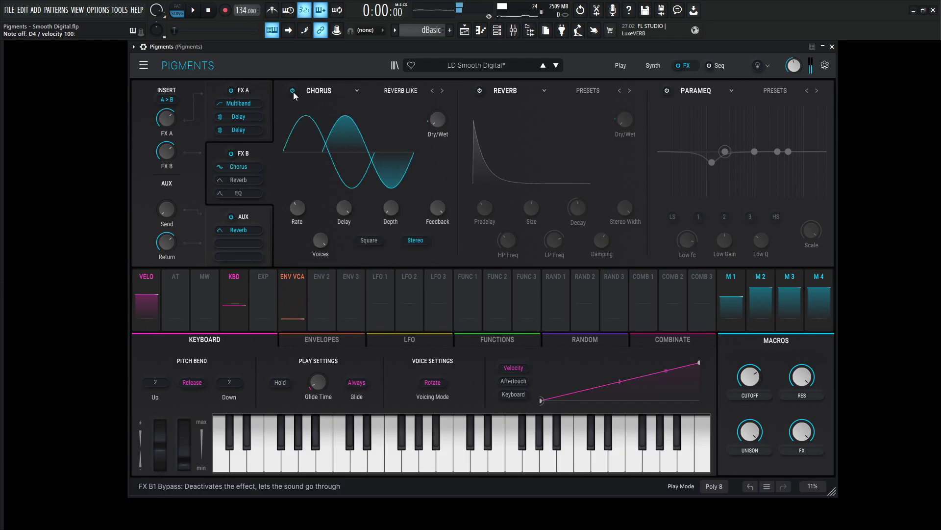
{"action": "key", "text": "x"}
{"action": "key", "text": "x"}
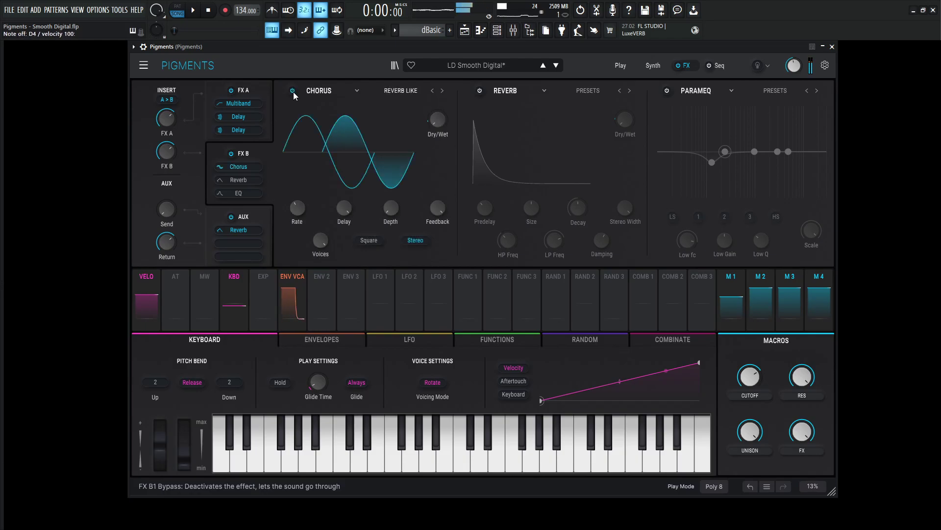
{"action": "key", "text": "x"}
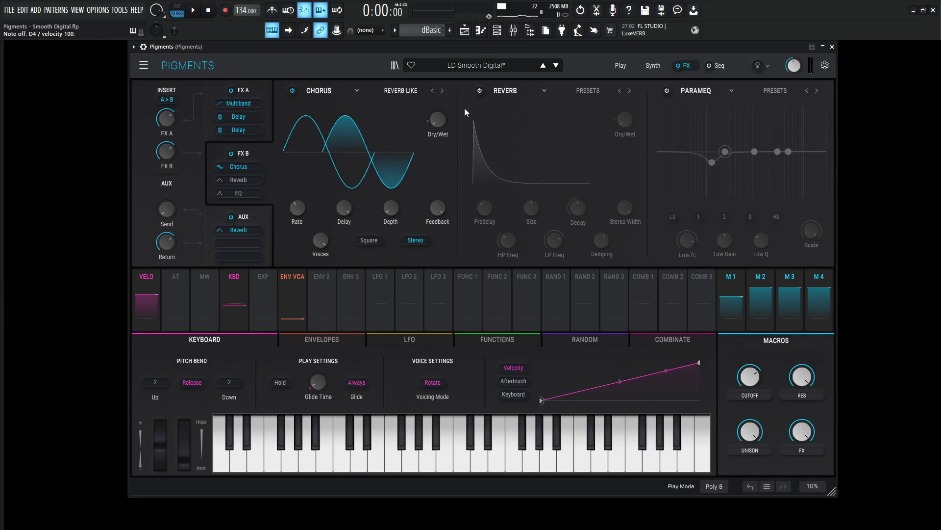
{"action": "left_click", "coordinate": [390, 91]}
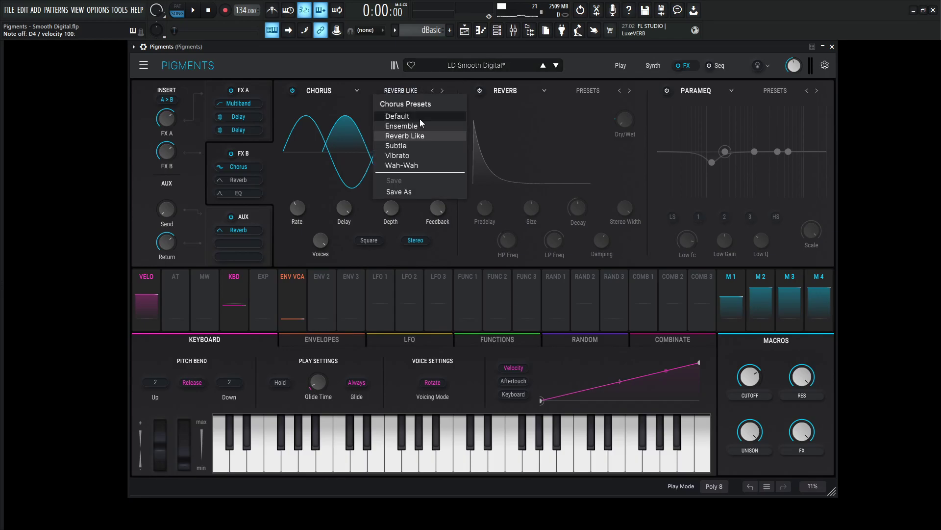
{"action": "left_click", "coordinate": [405, 136]}
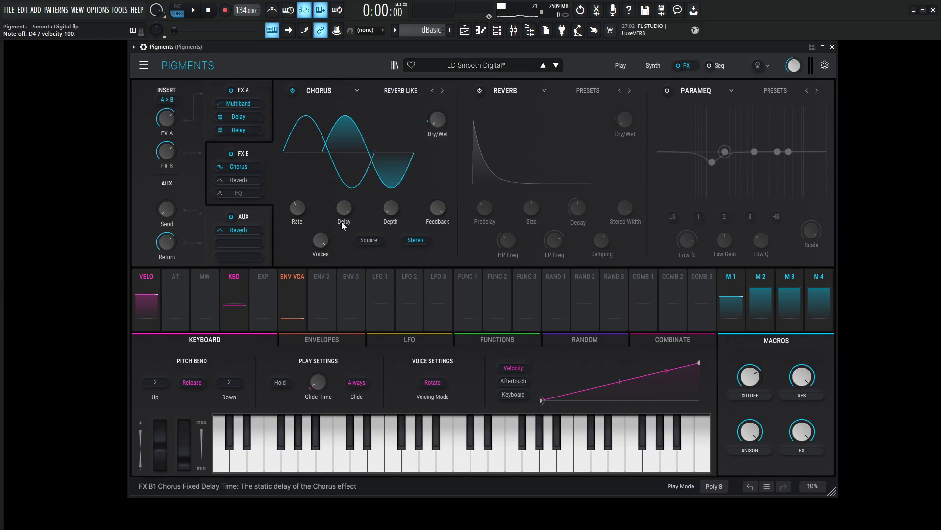
- Enable the FX B Reverb: 20 ms predelay, 0.460 decay, 200–4889 Hz filtering, 0.600 damping
{"action": "left_click", "coordinate": [479, 91]}
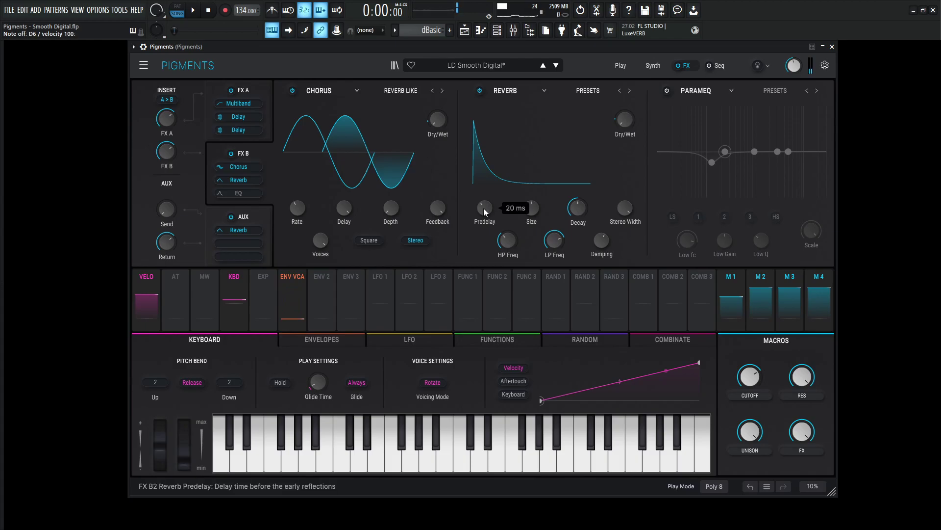
{"action": "mouse_move", "coordinate": [534, 210]}
{"action": "mouse_move", "coordinate": [577, 213]}
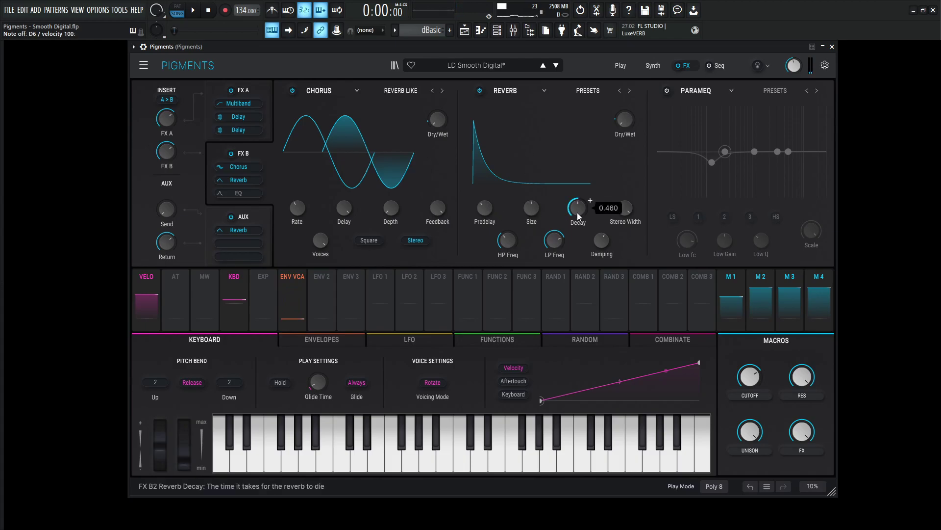
{"action": "mouse_move", "coordinate": [628, 211]}
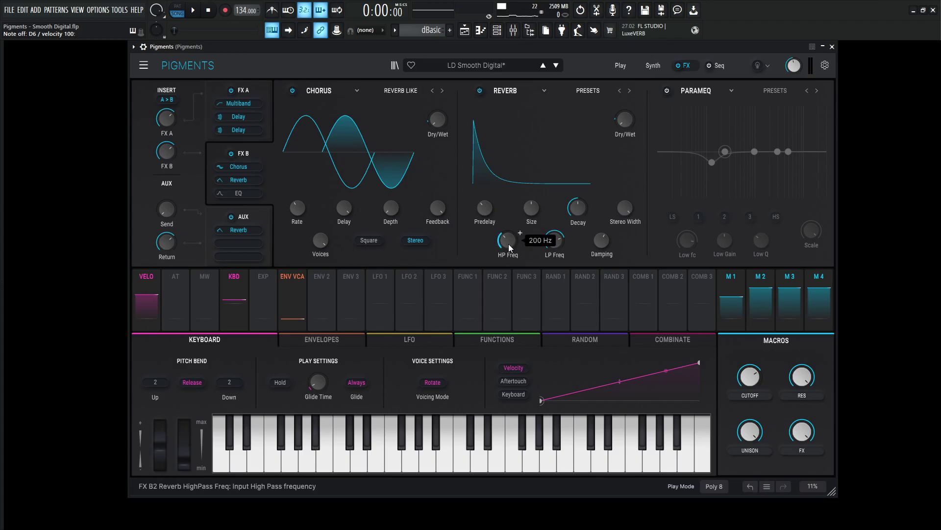
{"action": "mouse_move", "coordinate": [555, 243]}
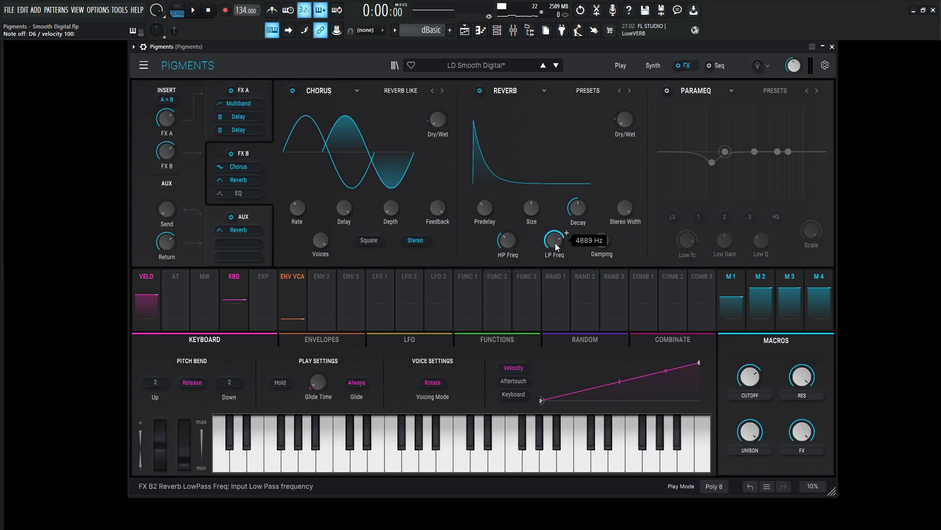
{"action": "mouse_move", "coordinate": [605, 242]}
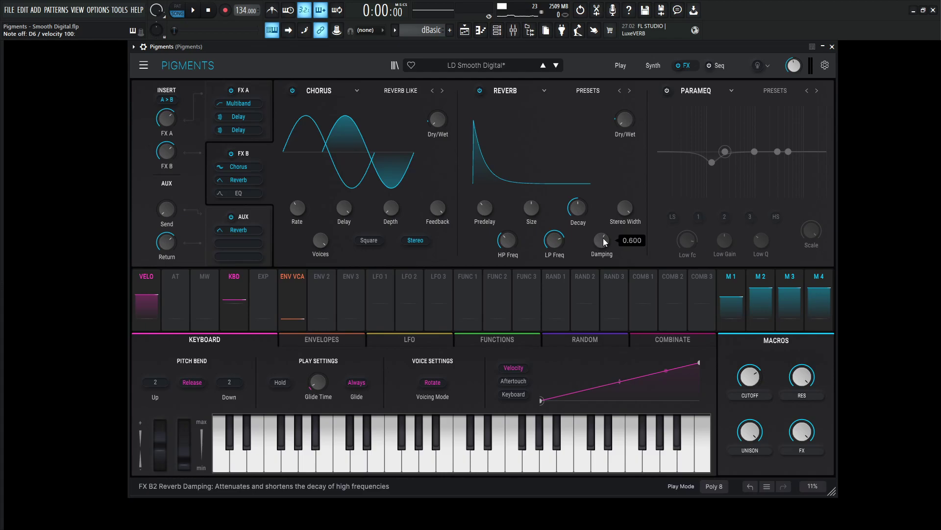
{"action": "mouse_move", "coordinate": [624, 149]}
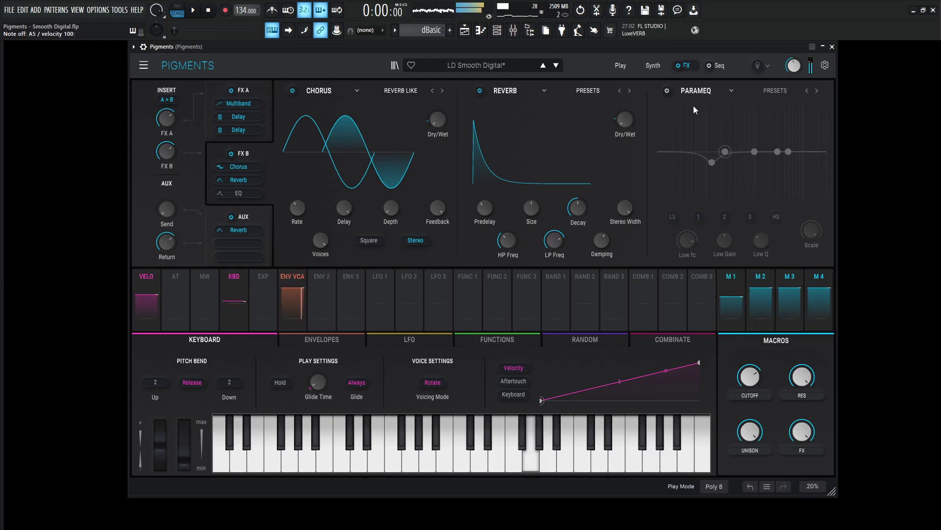
- Enable the FX B ParamEQ and inspect its first peak band cutting -3.60 dB
{"action": "left_click", "coordinate": [667, 90]}
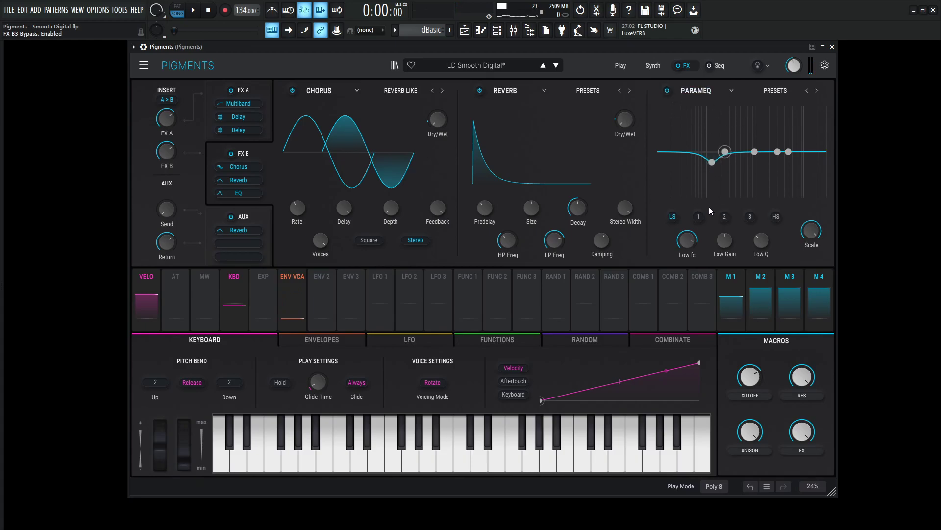
{"action": "left_click", "coordinate": [698, 217]}
{"action": "mouse_move", "coordinate": [690, 245]}
{"action": "mouse_move", "coordinate": [725, 243]}
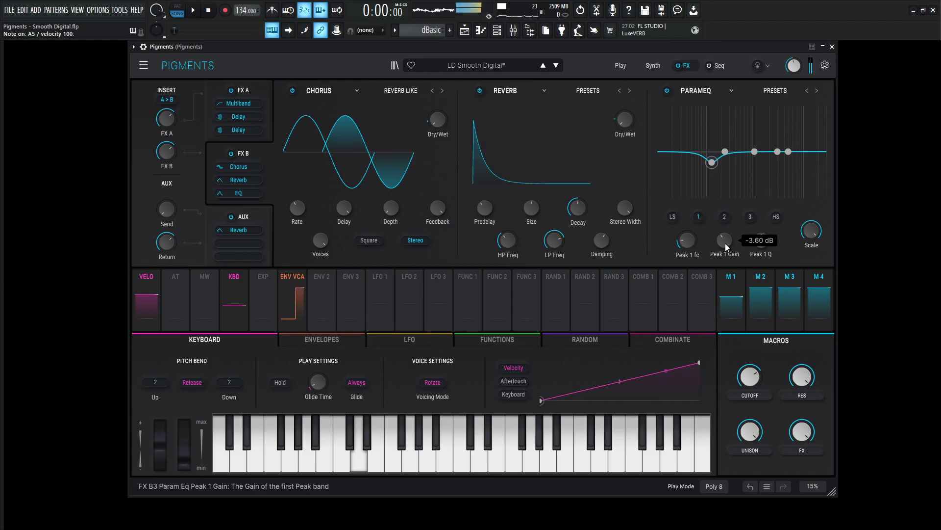
- Compare the EQ bypassed and active several times, leaving it enabled
{"action": "left_click", "coordinate": [667, 90]}
{"action": "left_click", "coordinate": [667, 90]}
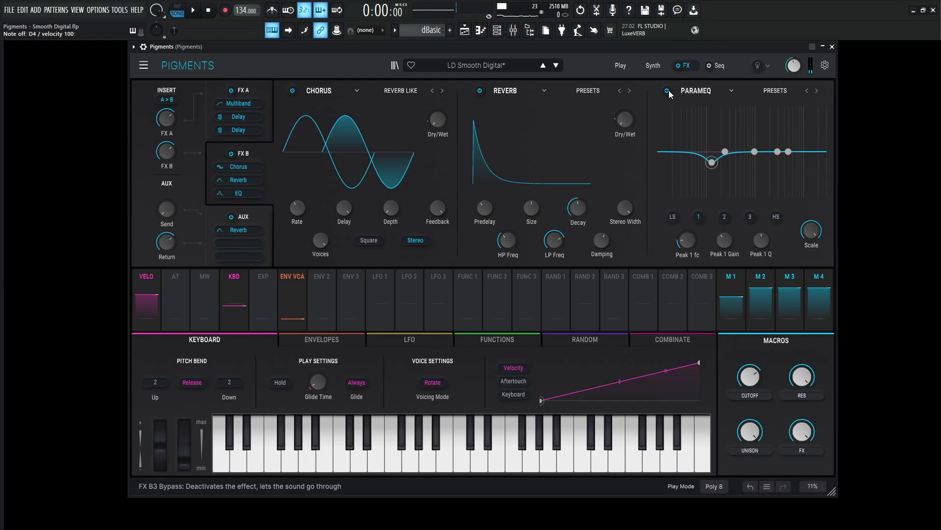
{"action": "left_click", "coordinate": [668, 90]}
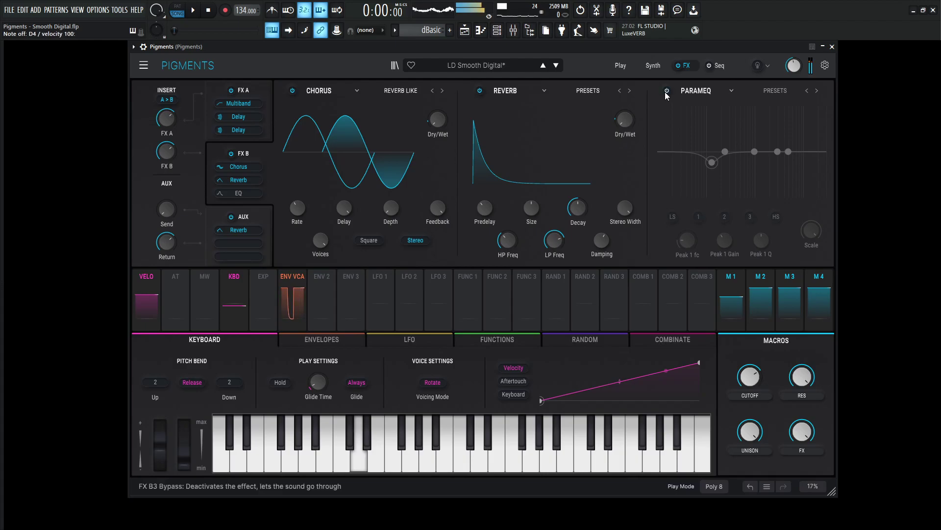
{"action": "left_click", "coordinate": [667, 92]}
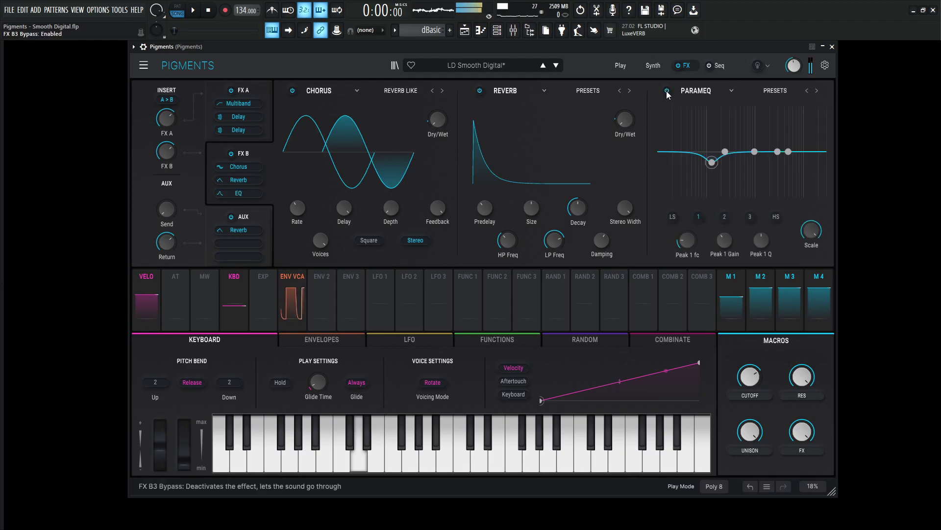
{"action": "left_click", "coordinate": [668, 92]}
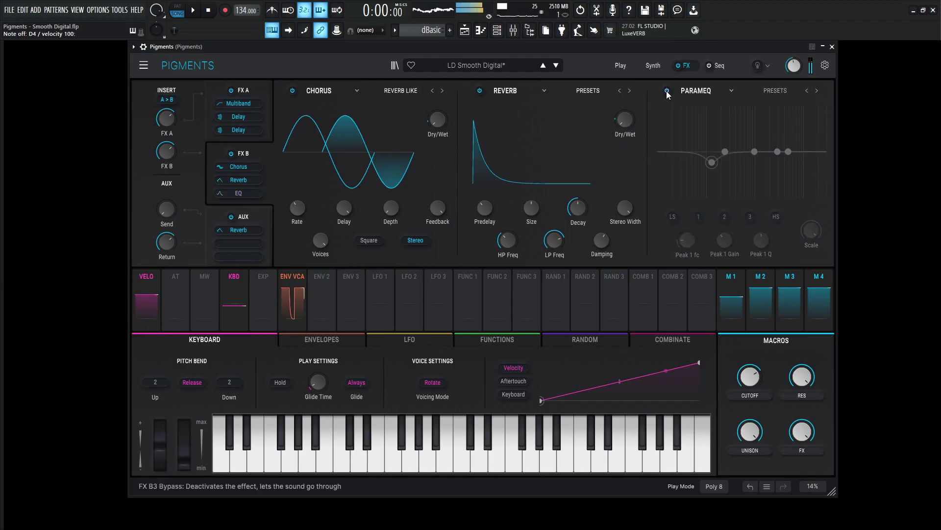
{"action": "left_click", "coordinate": [667, 92]}
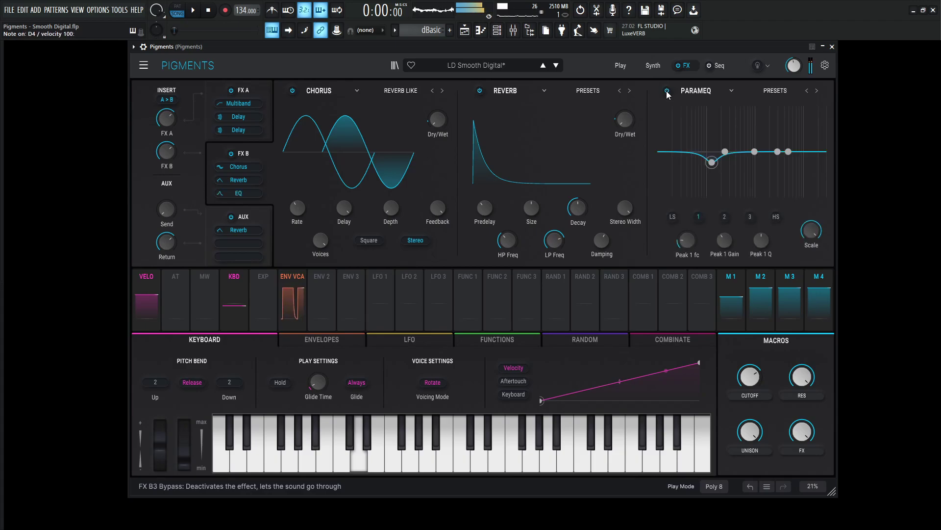
{"action": "left_click", "coordinate": [667, 91]}
{"action": "left_click", "coordinate": [667, 91]}
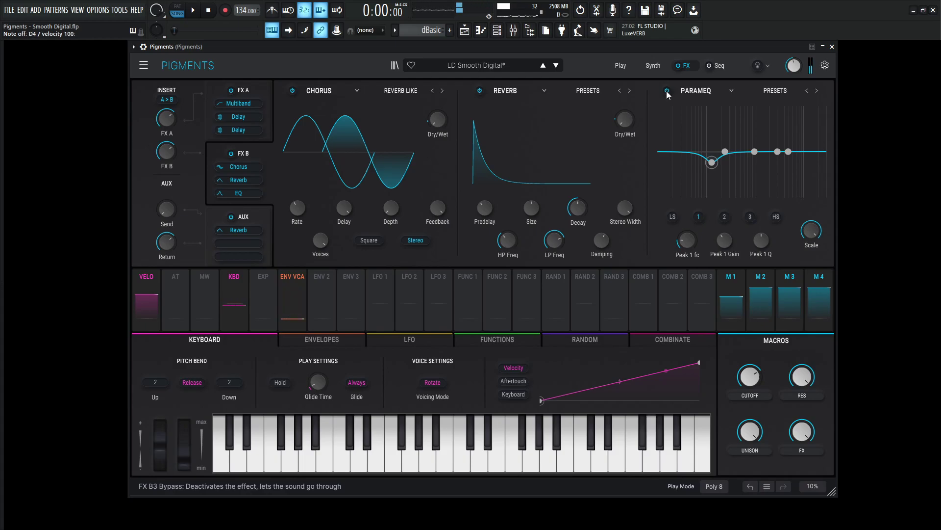
- On the Synth page, reset the FX macro, raise it to 1.00, and play the song to hear it
{"action": "left_click", "coordinate": [654, 66]}
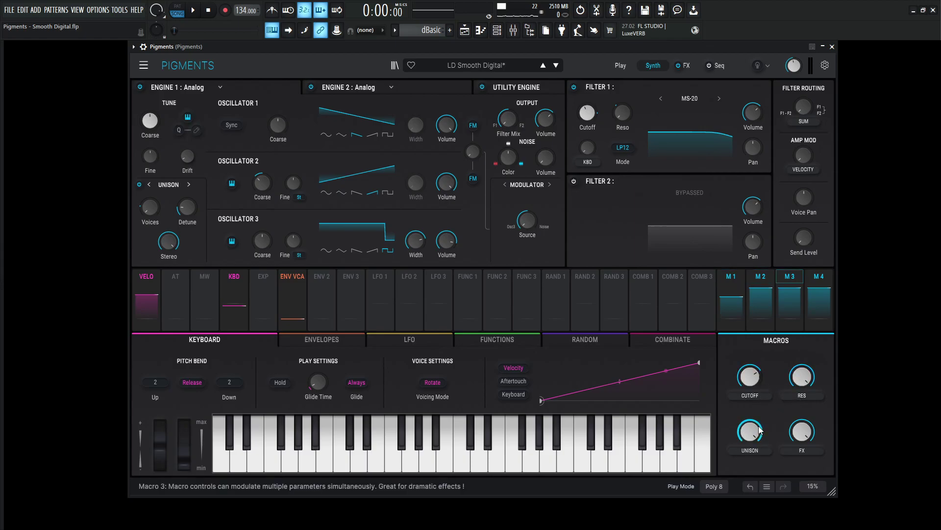
{"action": "mouse_move", "coordinate": [809, 435]}
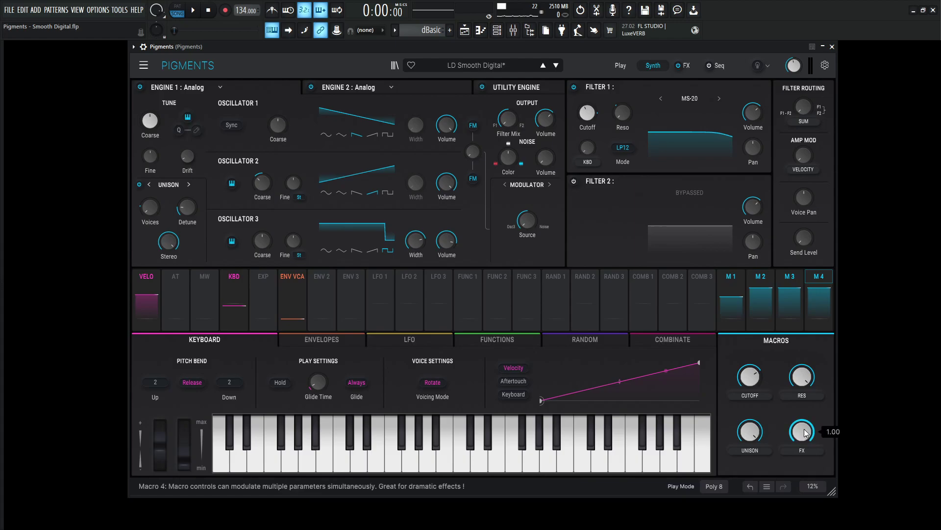
{"action": "double_click", "coordinate": [811, 435]}
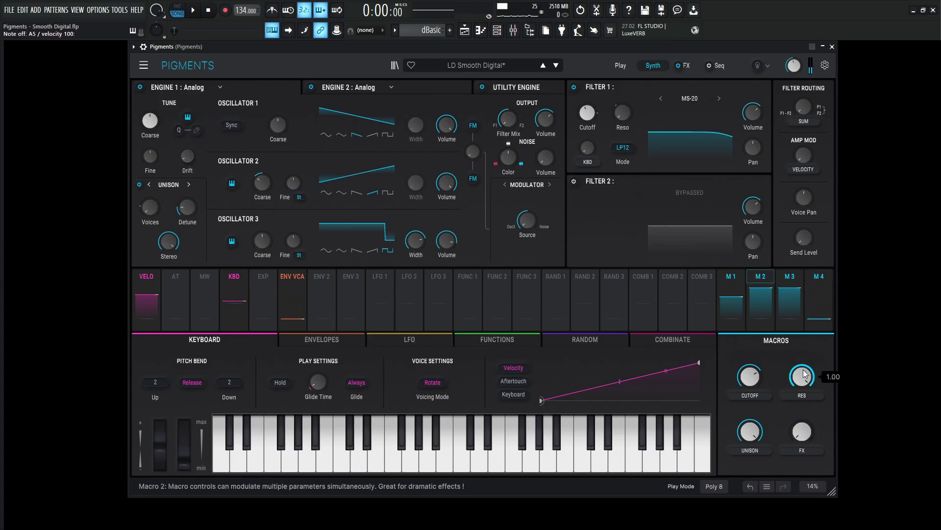
{"action": "left_click_drag", "start_coordinate": [802, 438], "coordinate": [804, 439]}
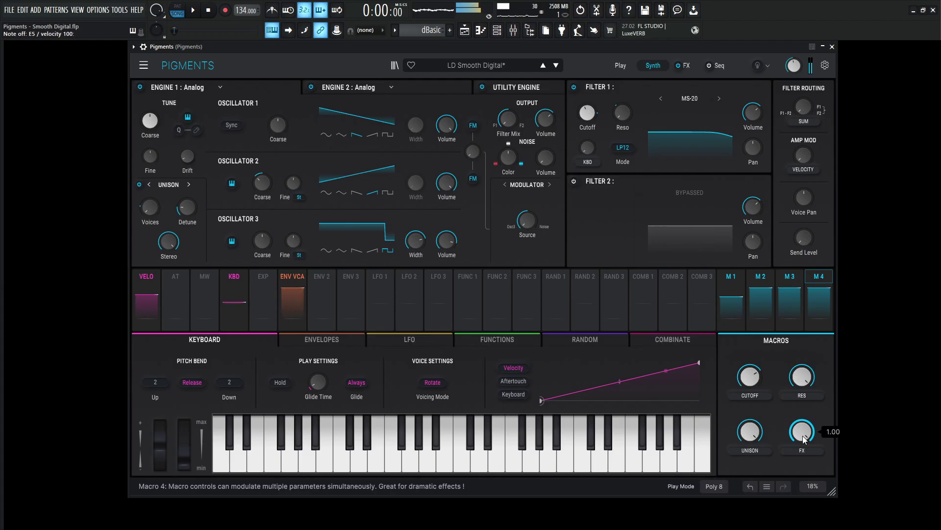
{"action": "key", "text": "space"}
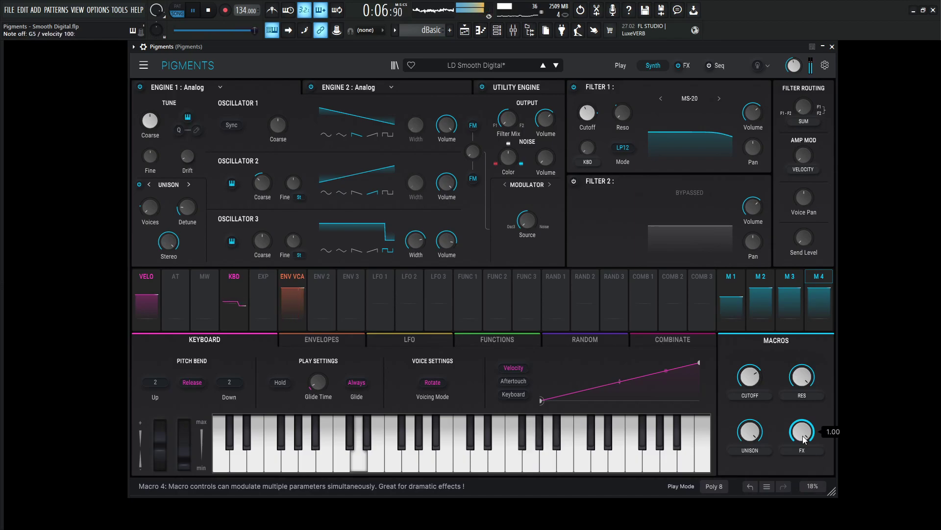
{"action": "key", "text": "space"}
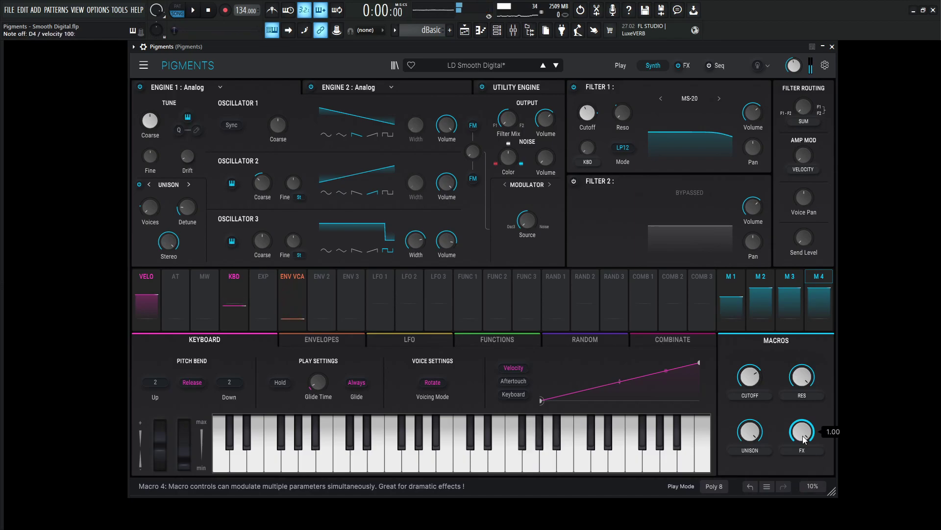